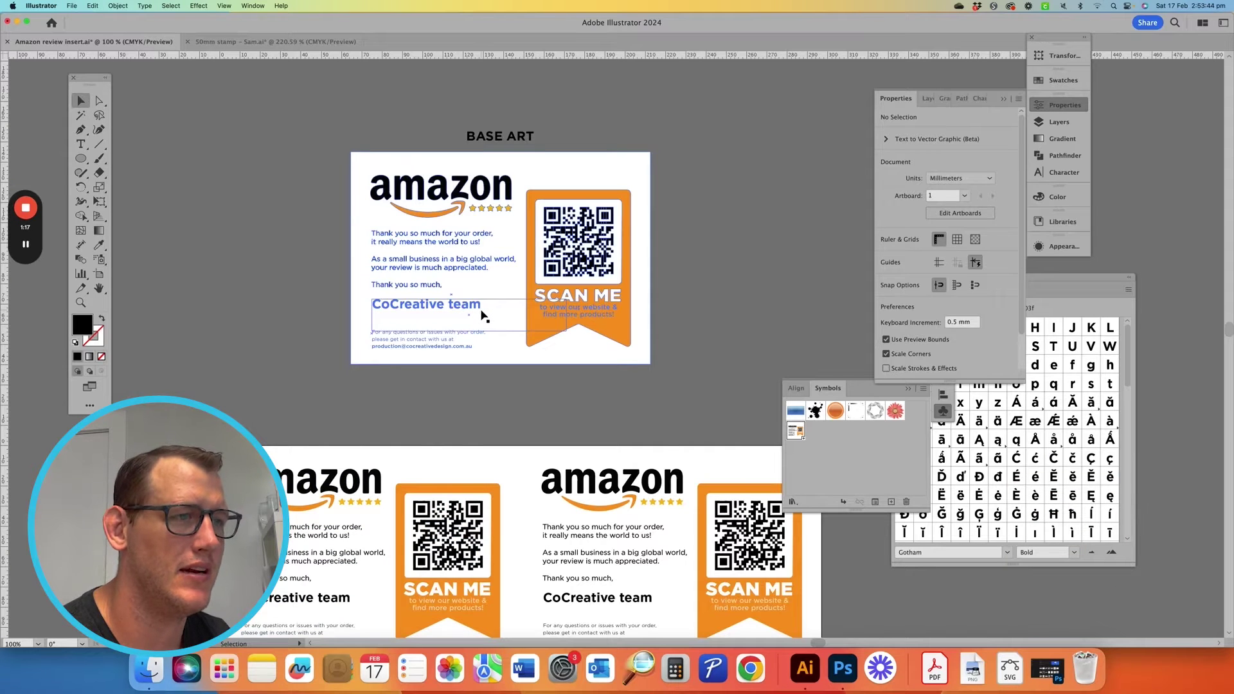
- Bring the 50mm 'Made & Packed by' stamp document to the front
{"action": "left_click", "coordinate": [212, 41]}
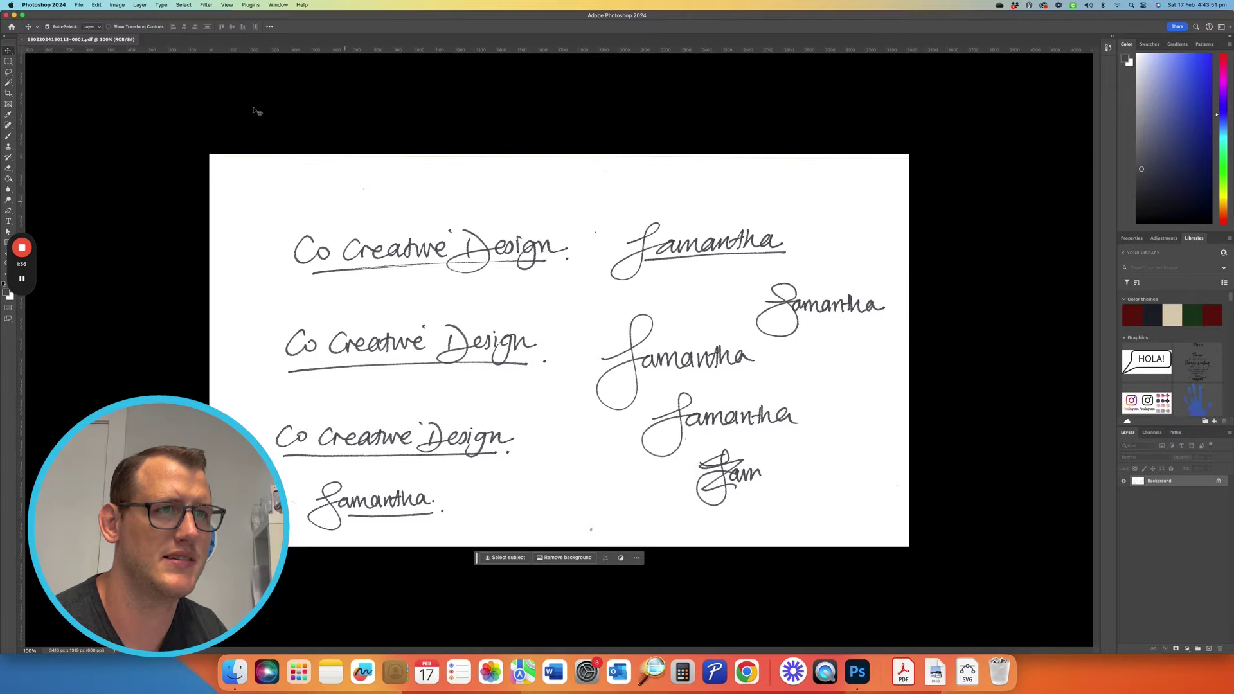
- Apply a Levels adjustment using the paper as the white point and the ink as the black point
{"action": "left_click", "coordinate": [123, 6]}
{"action": "mouse_move", "coordinate": [124, 17]}
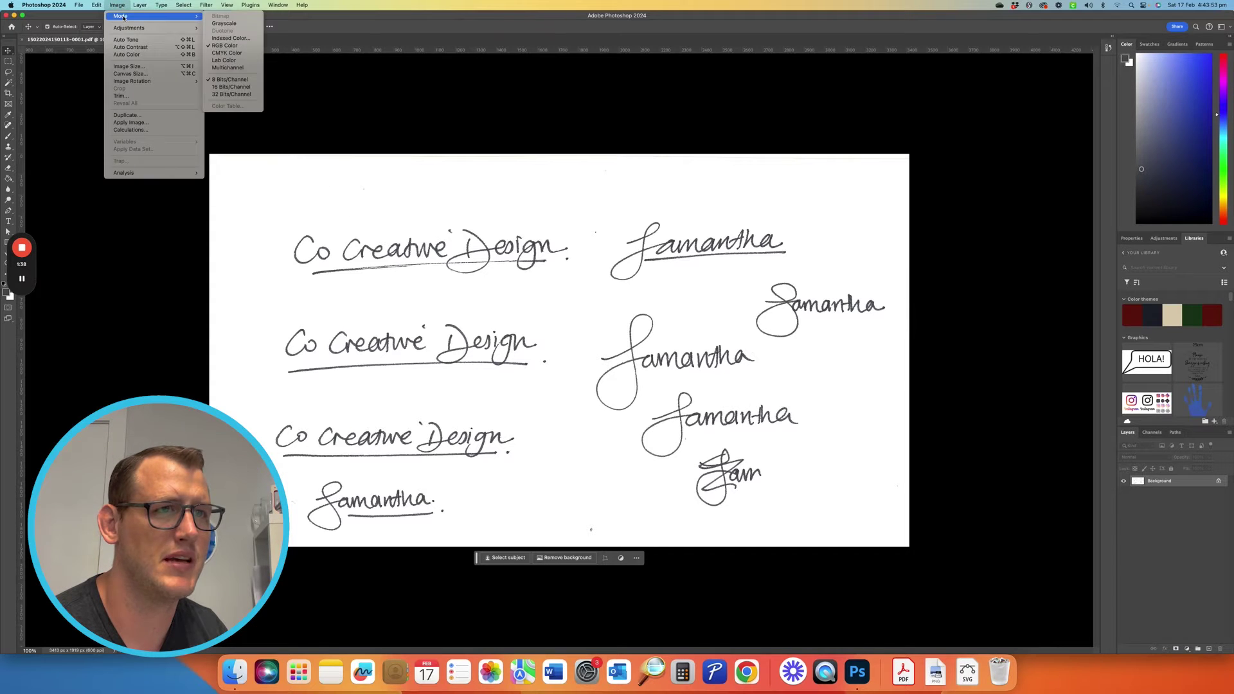
{"action": "mouse_move", "coordinate": [164, 33]}
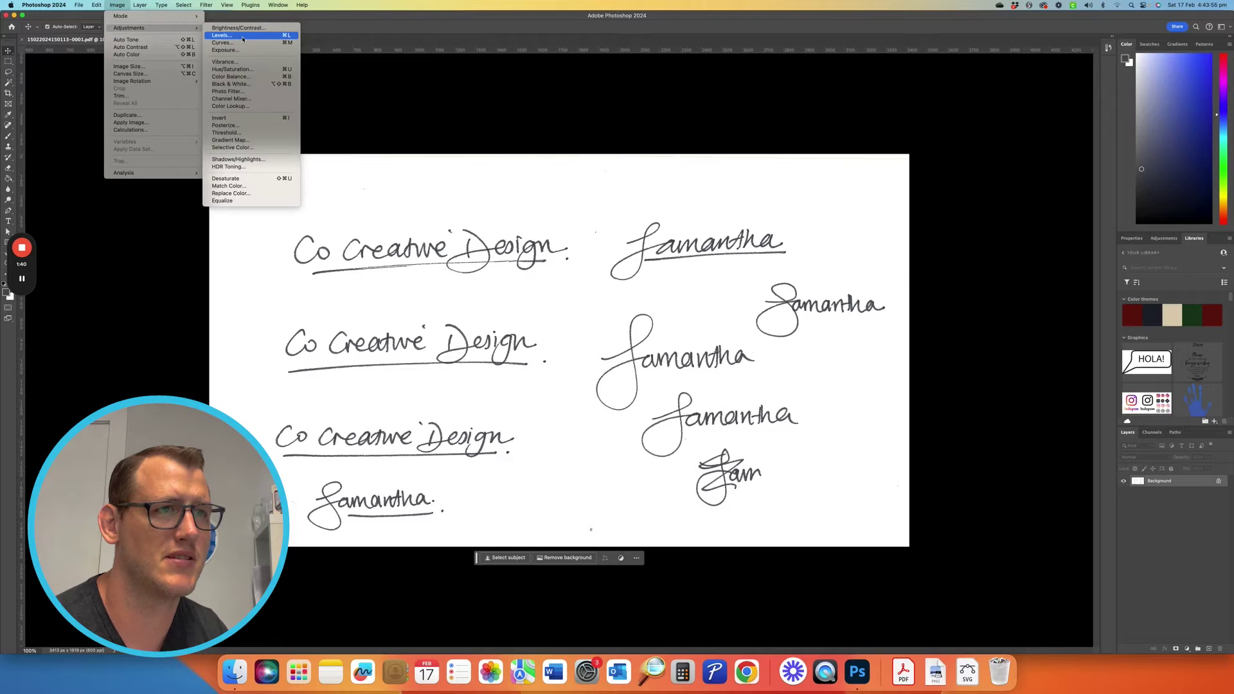
{"action": "left_click", "coordinate": [242, 40]}
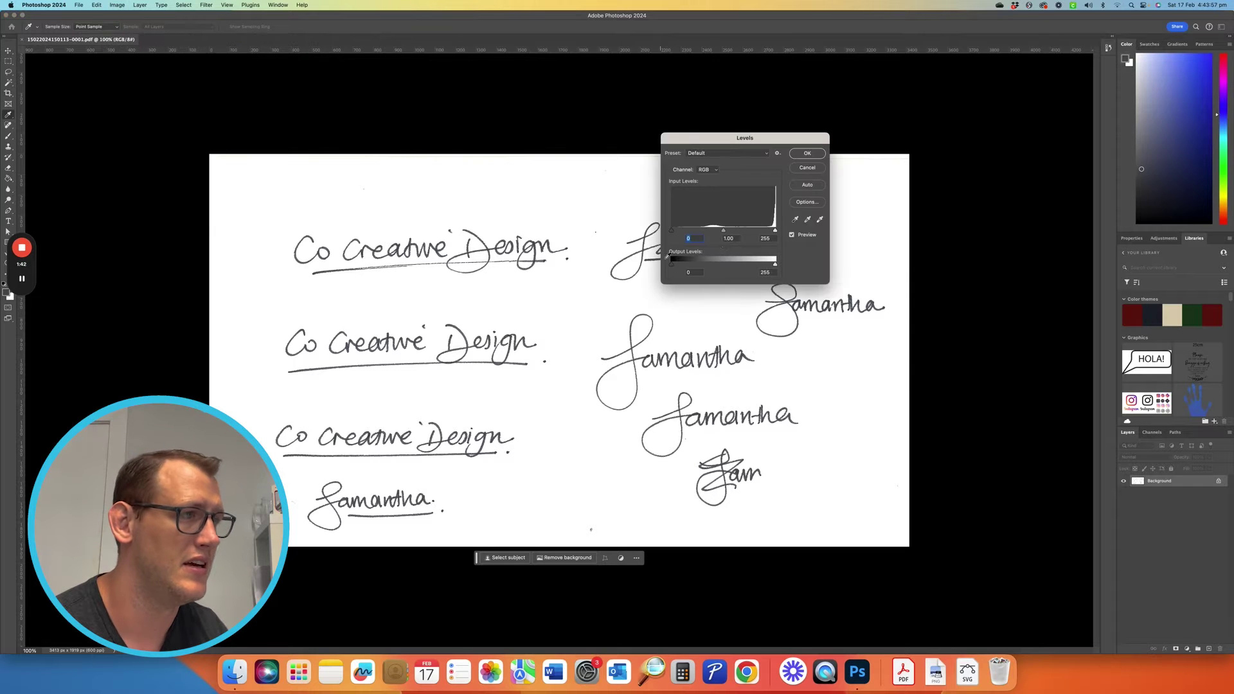
{"action": "left_click", "coordinate": [820, 218]}
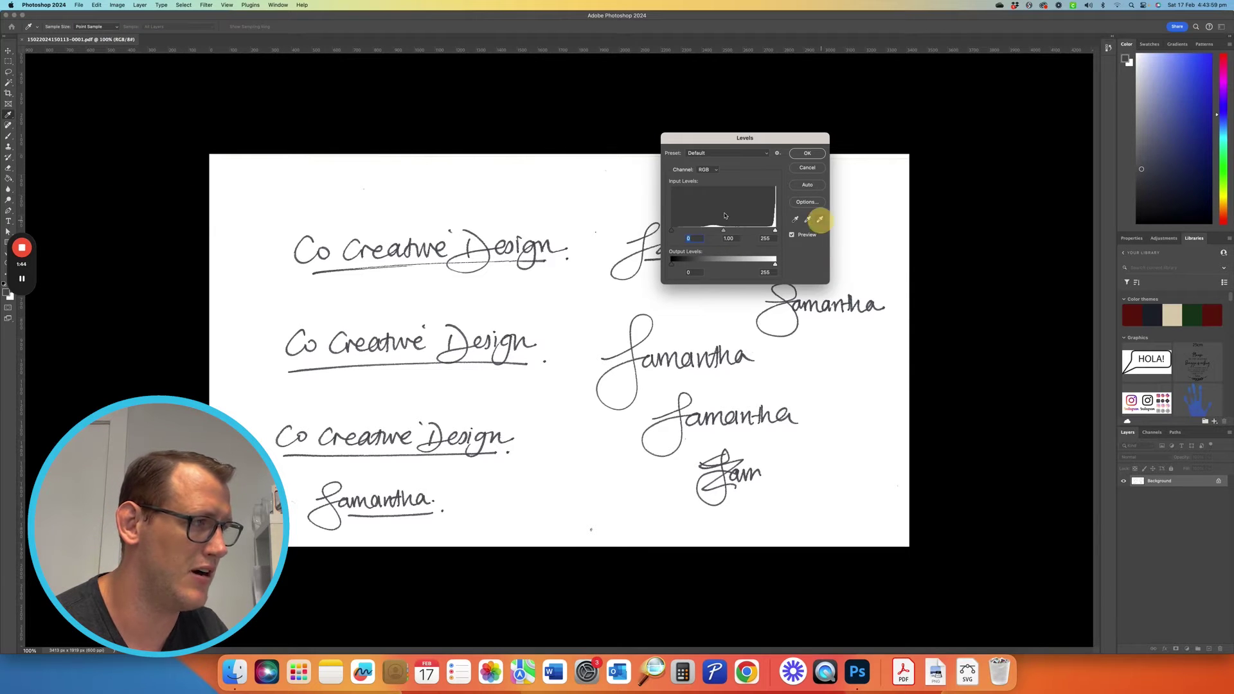
{"action": "left_click", "coordinate": [602, 199]}
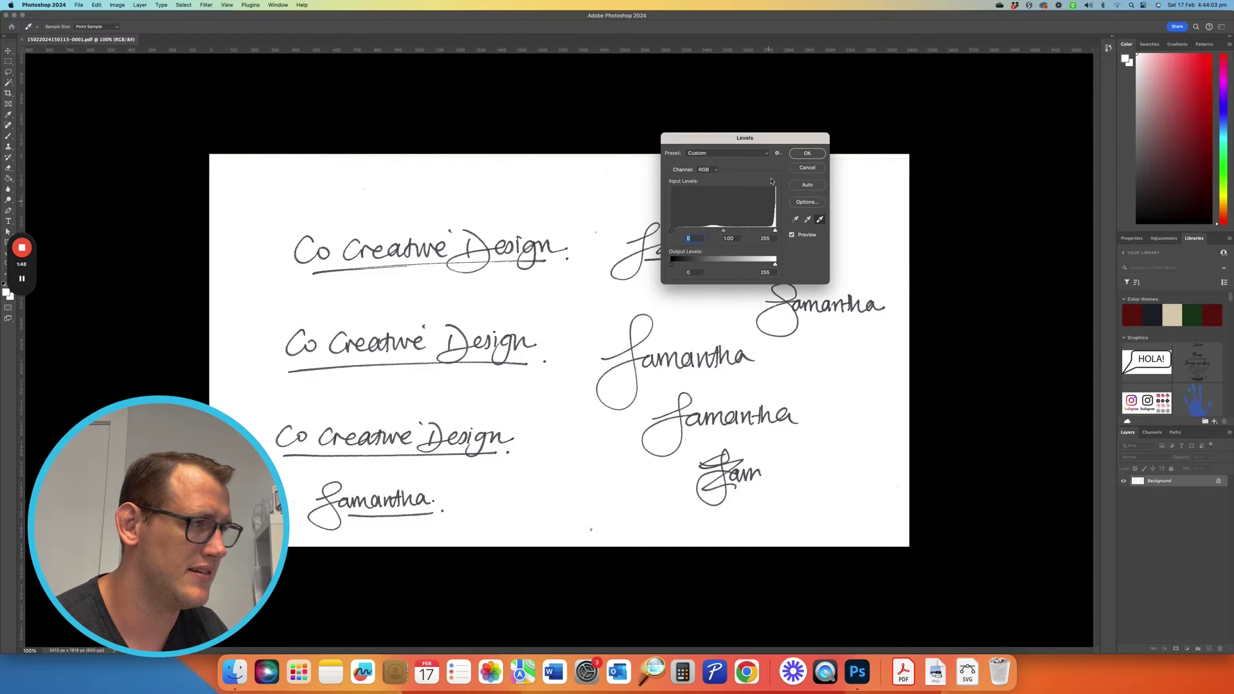
{"action": "left_click", "coordinate": [795, 220]}
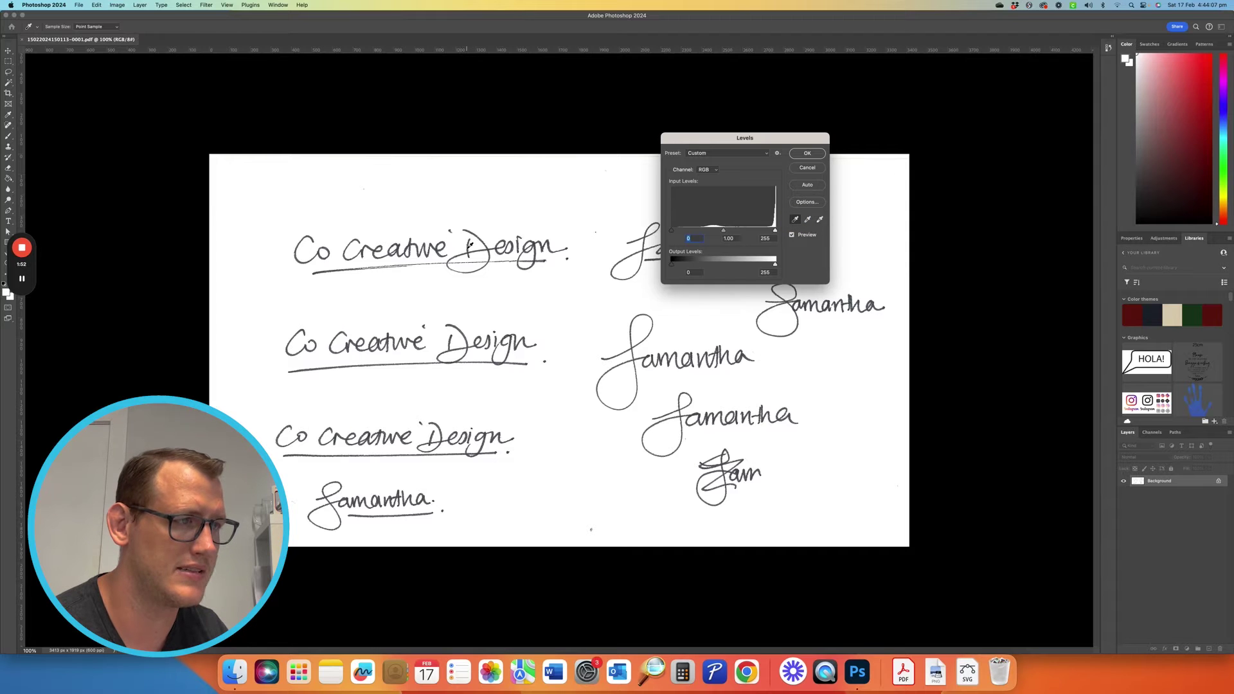
{"action": "left_click", "coordinate": [466, 249]}
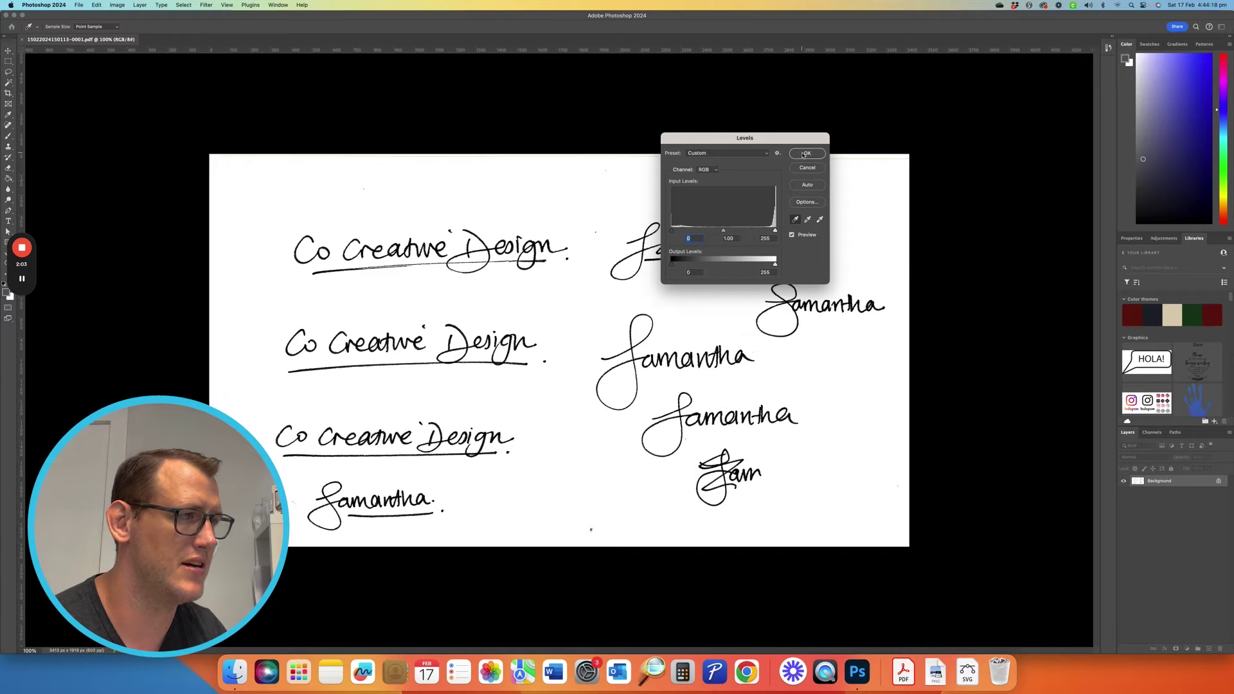
{"action": "left_click", "coordinate": [805, 154]}
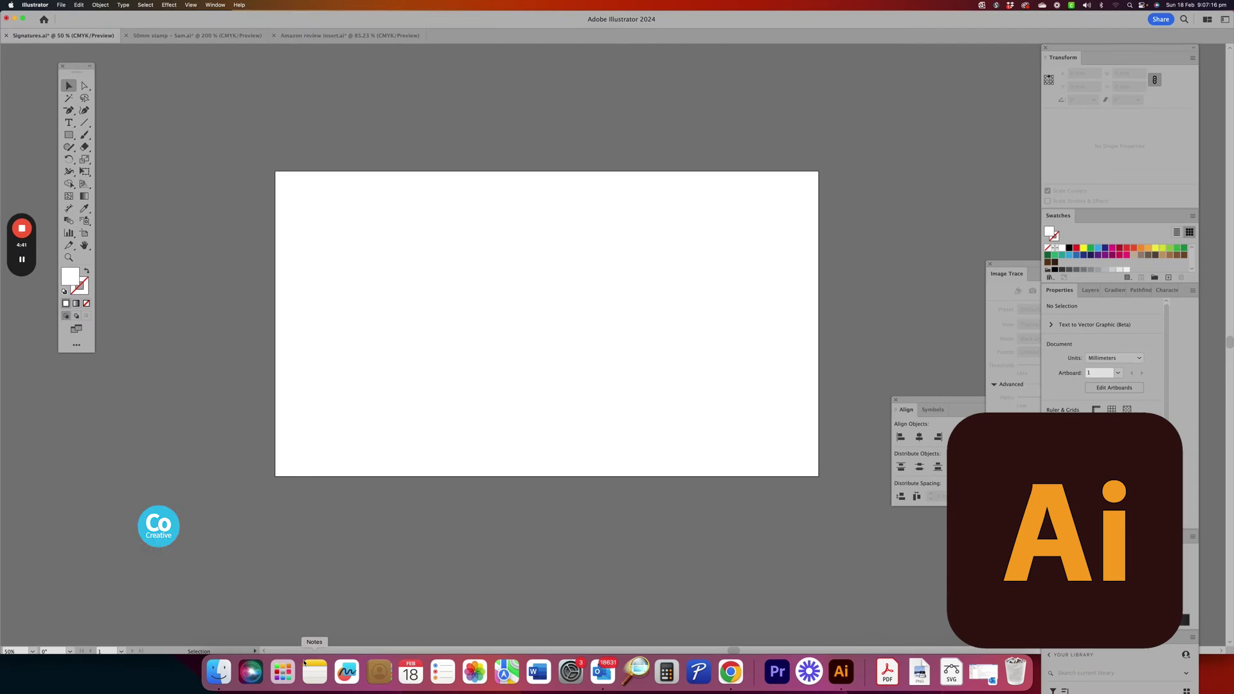
- Place the cleaned signatures scan from Finder onto the artboard and enlarge it
{"action": "left_click", "coordinate": [218, 672]}
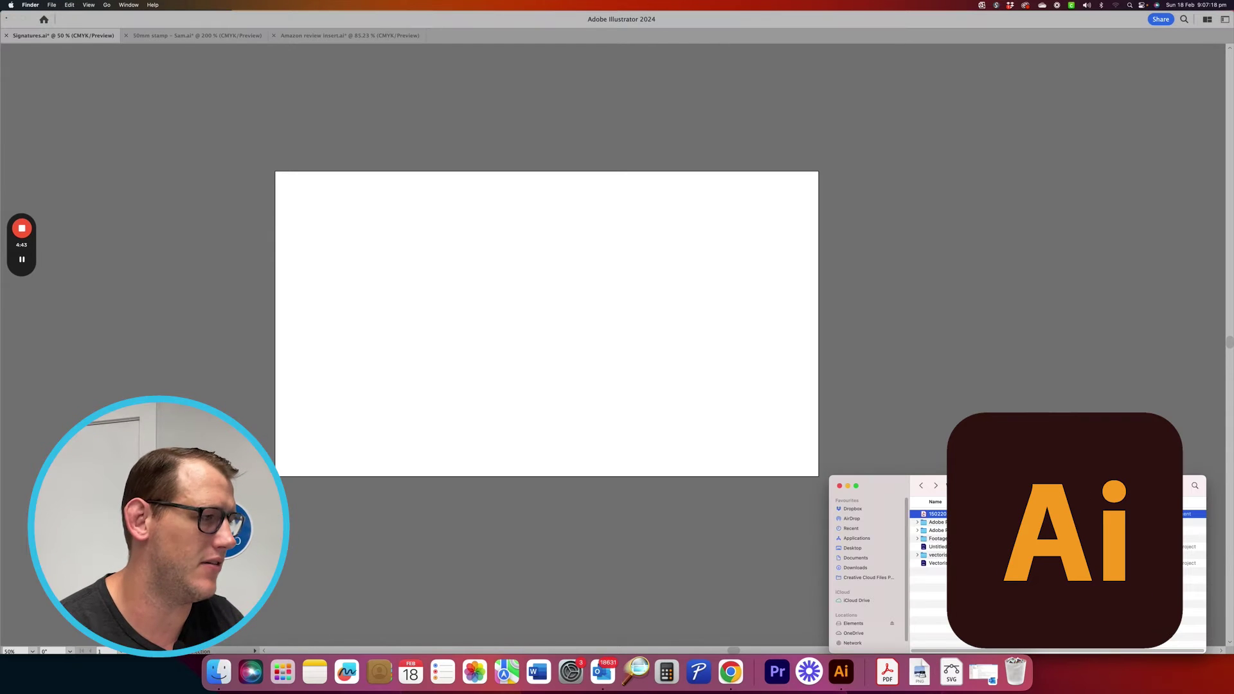
{"action": "left_click_drag", "start_coordinate": [937, 514], "coordinate": [636, 306]}
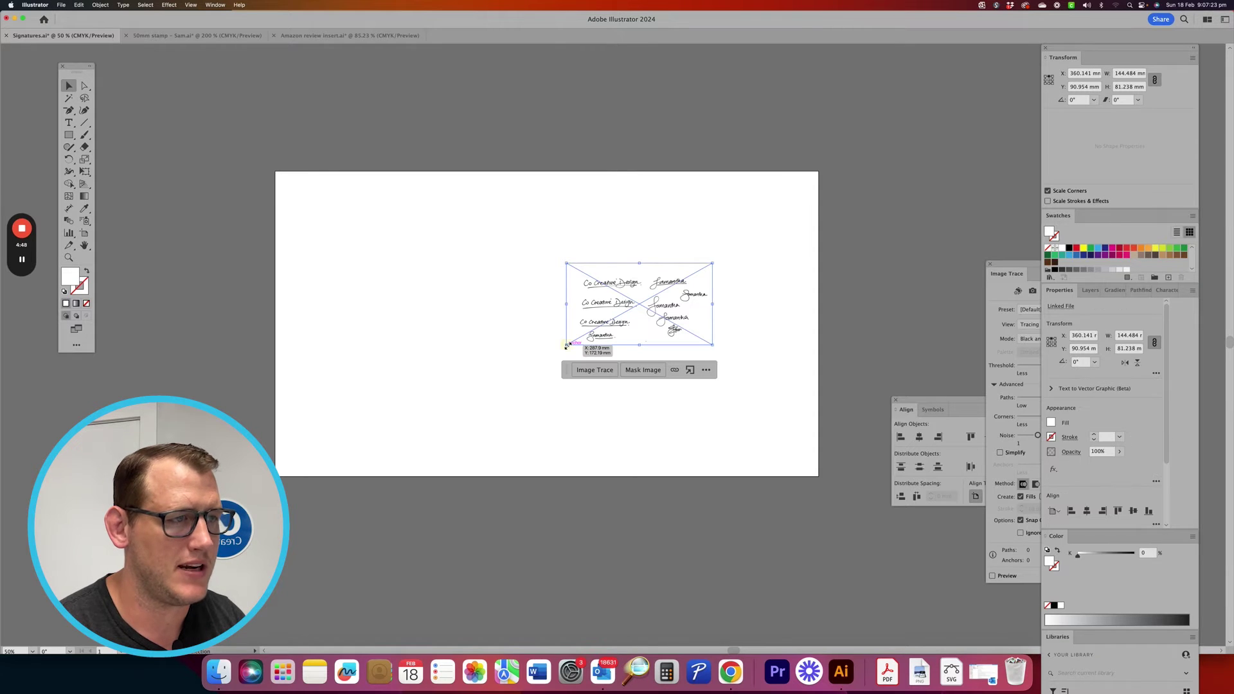
{"action": "left_click_drag", "start_coordinate": [565, 344], "coordinate": [284, 444]}
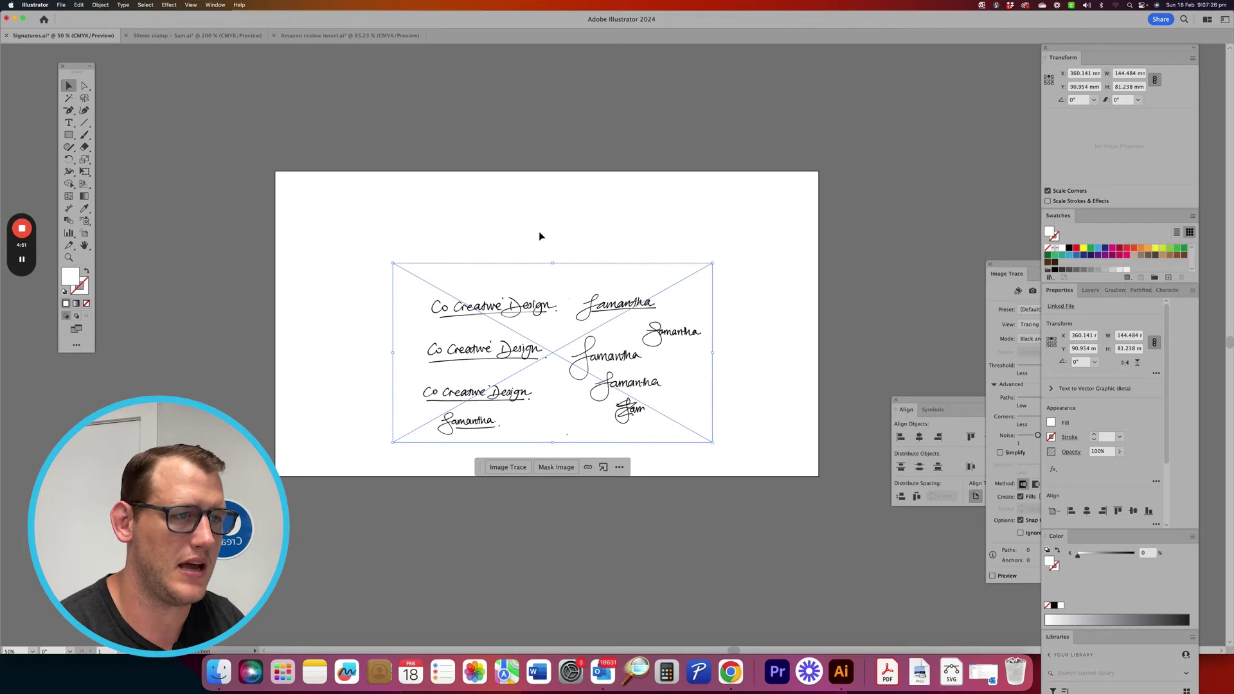
{"action": "left_click", "coordinate": [538, 234]}
- Duplicate the signatures image above the artboard and select the lower copy
{"action": "left_click", "coordinate": [524, 302]}
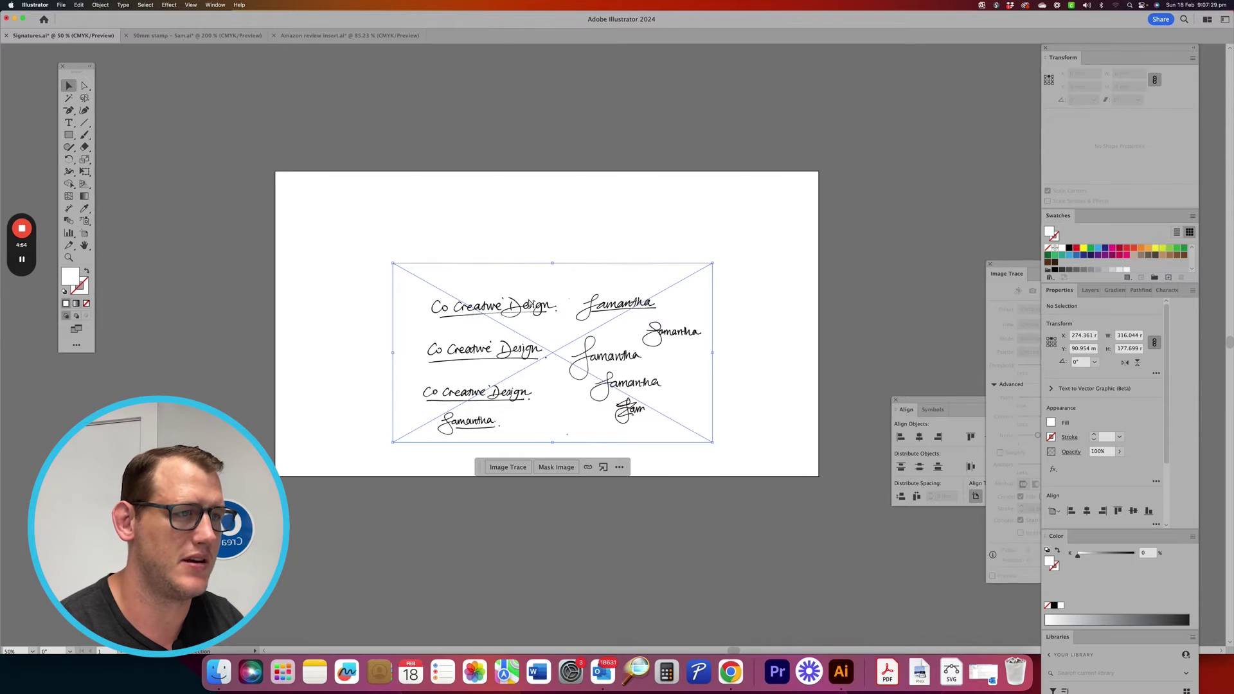
{"action": "left_click", "coordinate": [535, 273]}
{"action": "left_click_drag", "start_coordinate": [544, 115], "coordinate": [543, 110]}
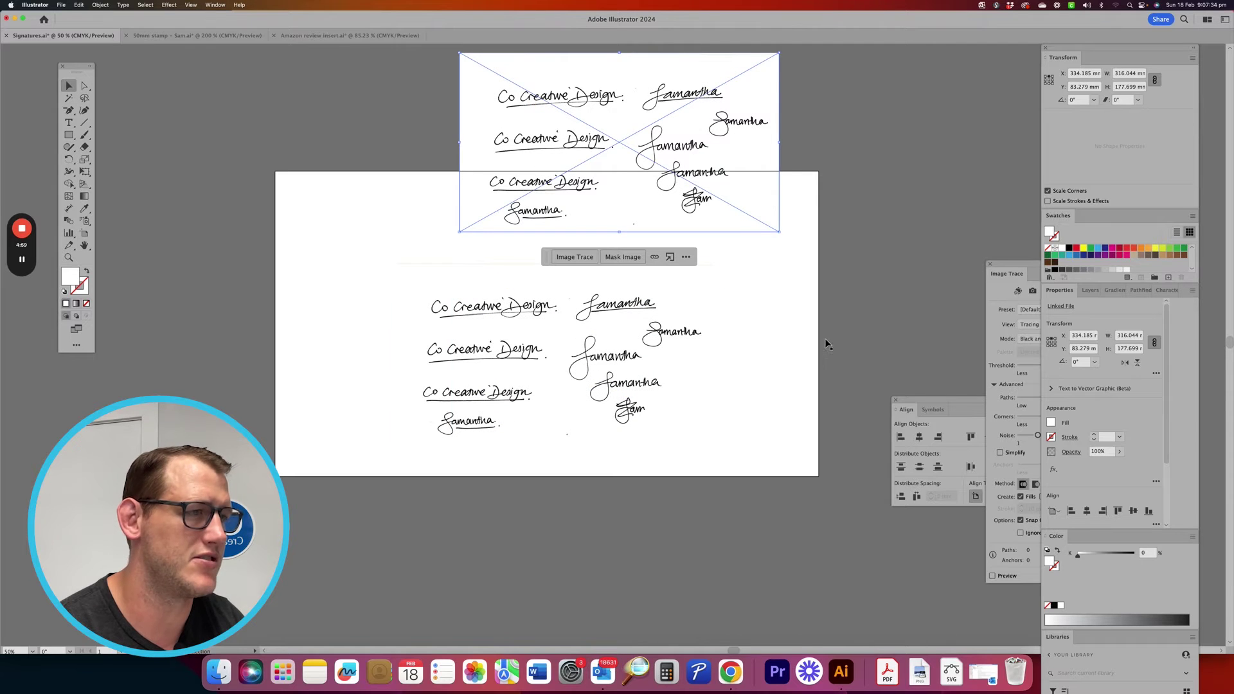
{"action": "left_click", "coordinate": [691, 350]}
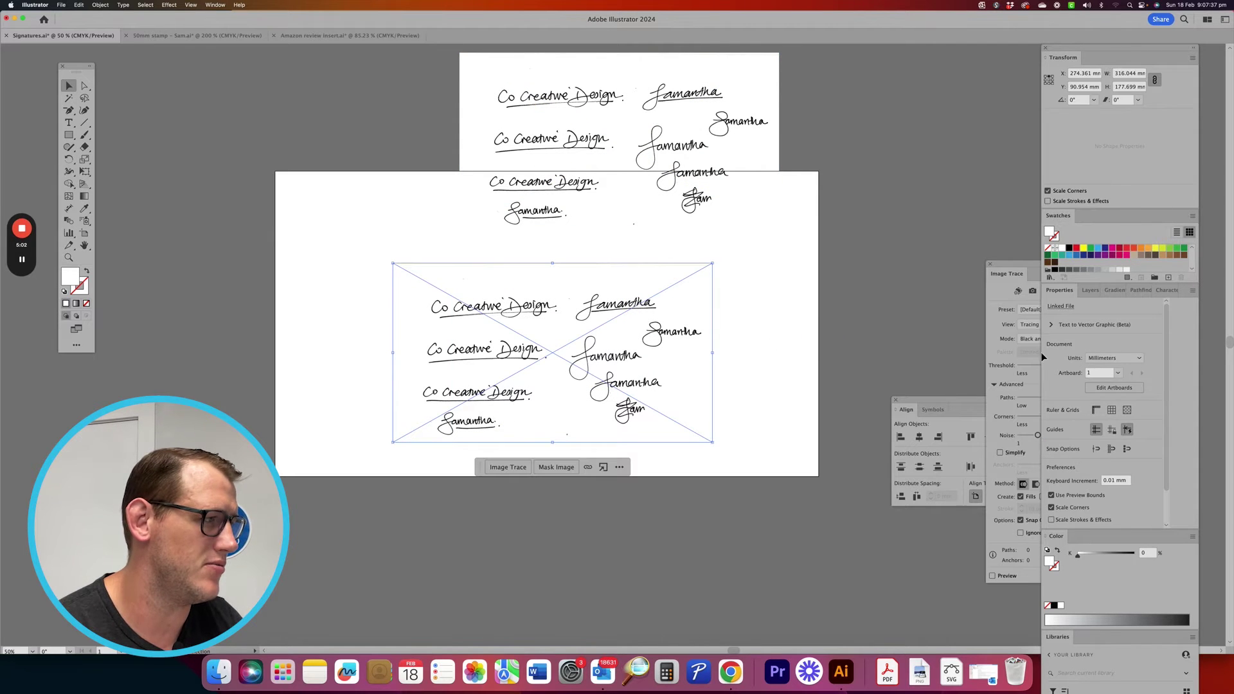
{"action": "scroll", "coordinate": [1089, 398], "scroll_direction": "down", "scroll_amount": 2}
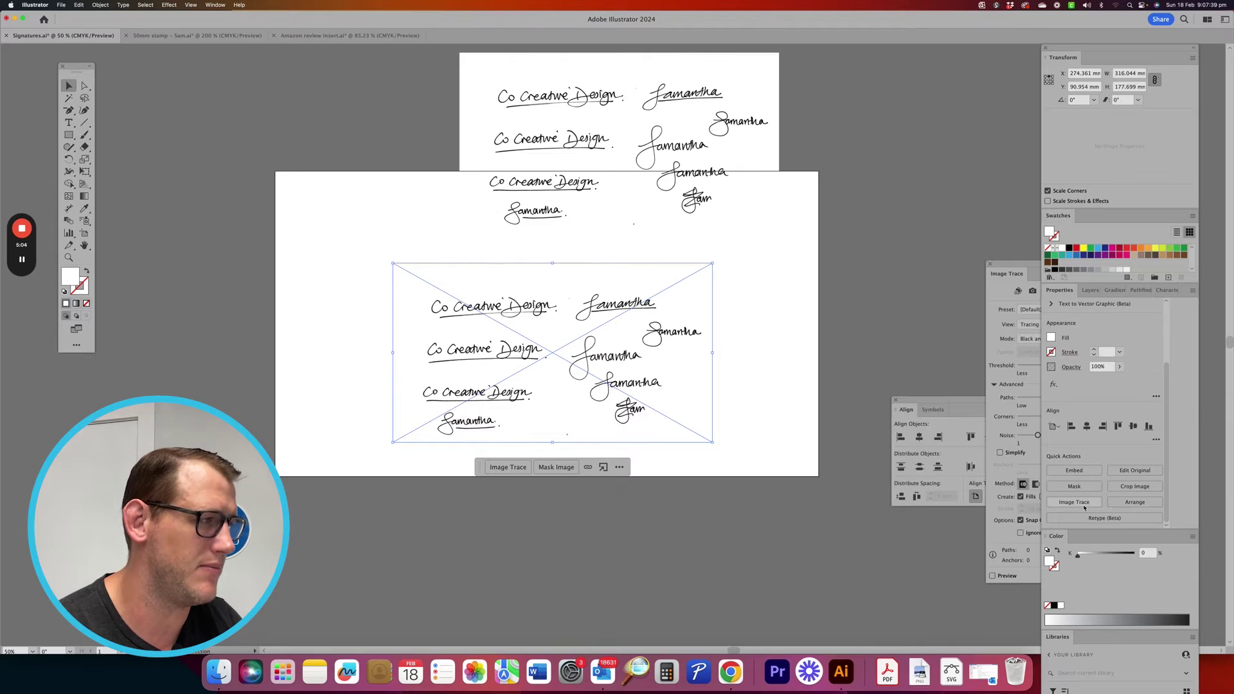
{"action": "left_click", "coordinate": [216, 4]}
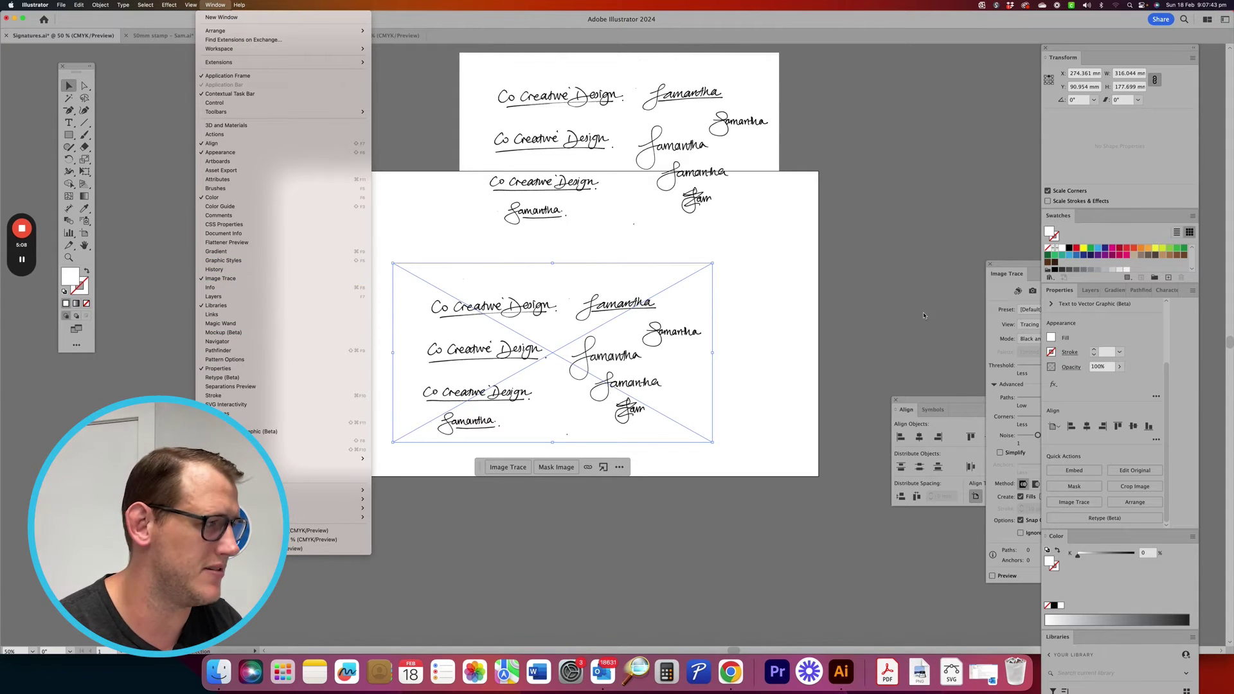
- Image Trace the lower image in Black and White with Paths 98% and Corners 91%, then expand it
{"action": "left_click", "coordinate": [1017, 269]}
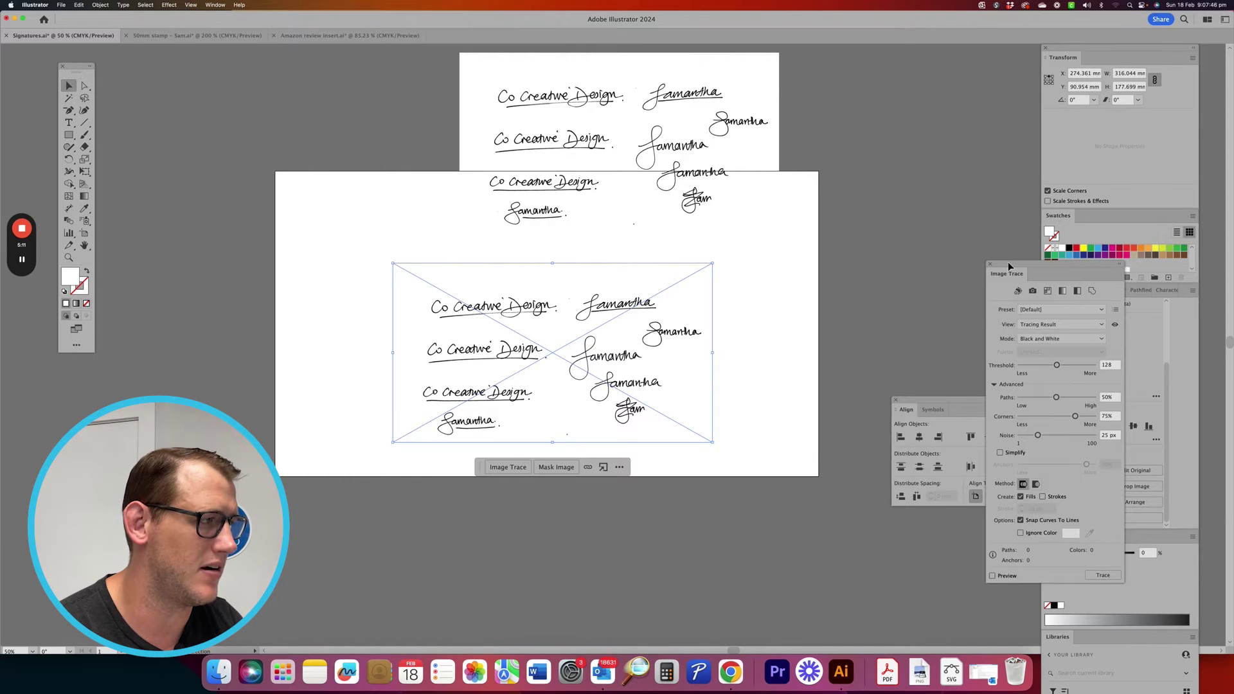
{"action": "left_click_drag", "start_coordinate": [890, 256], "coordinate": [890, 255]}
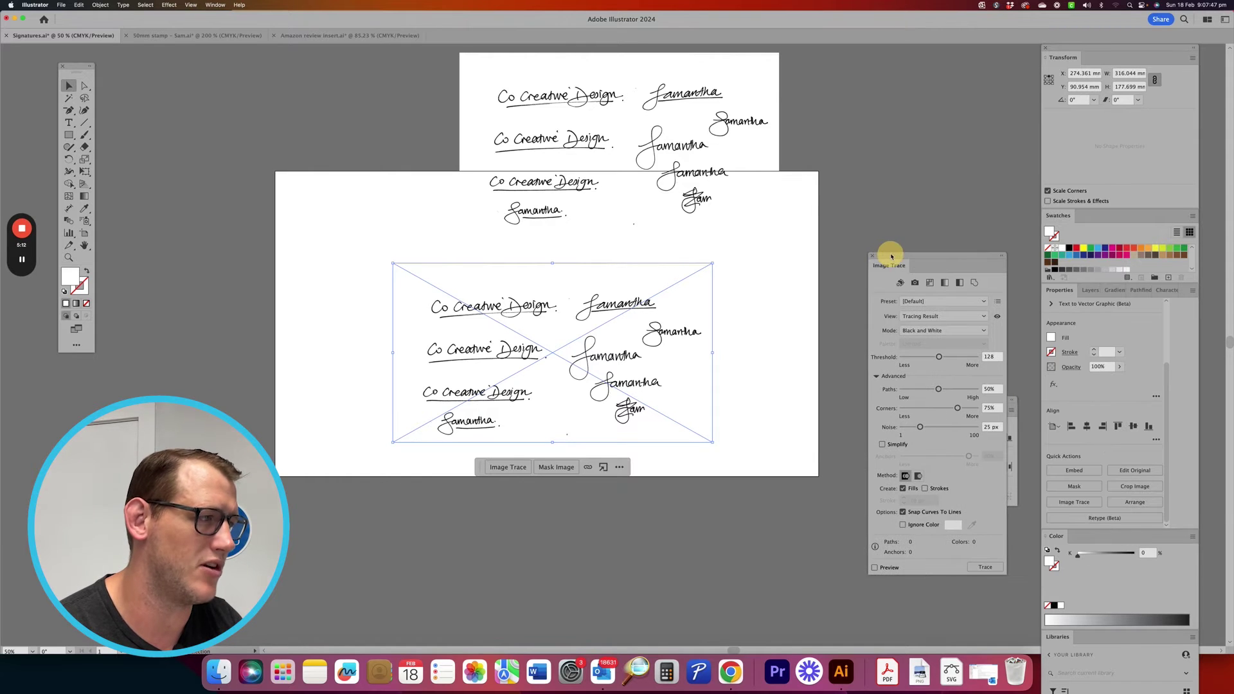
{"action": "left_click", "coordinate": [930, 331]}
{"action": "left_click", "coordinate": [933, 364]}
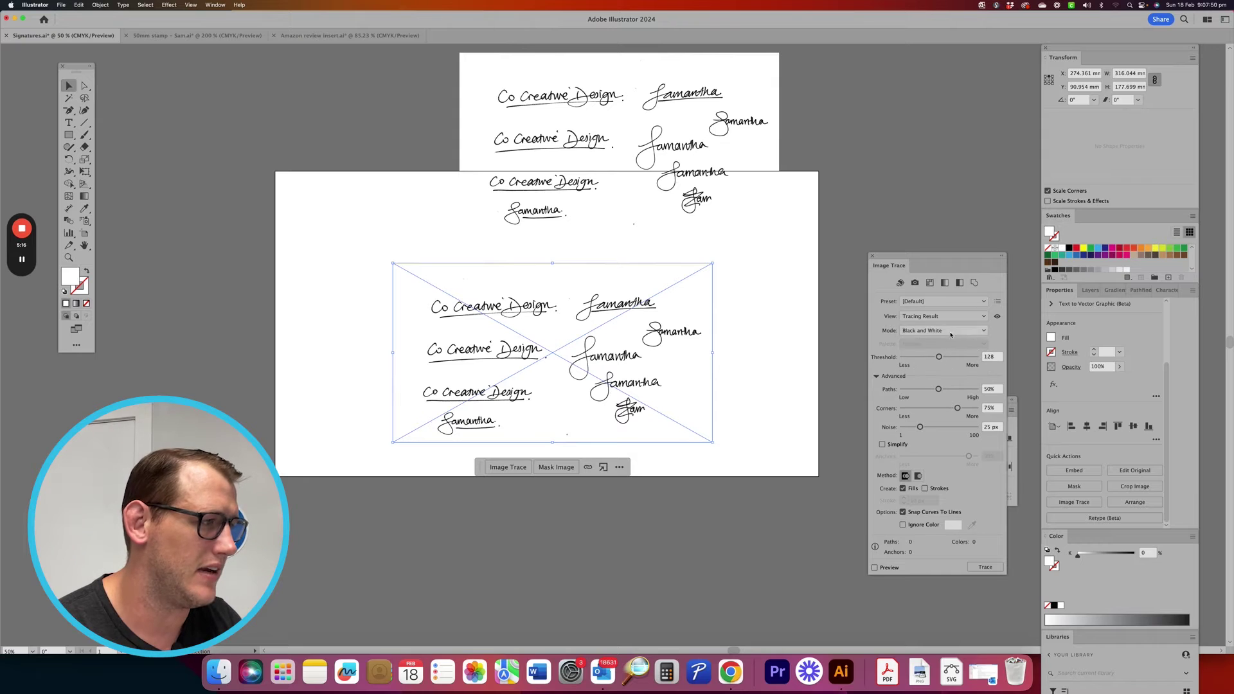
{"action": "left_click", "coordinate": [973, 389]}
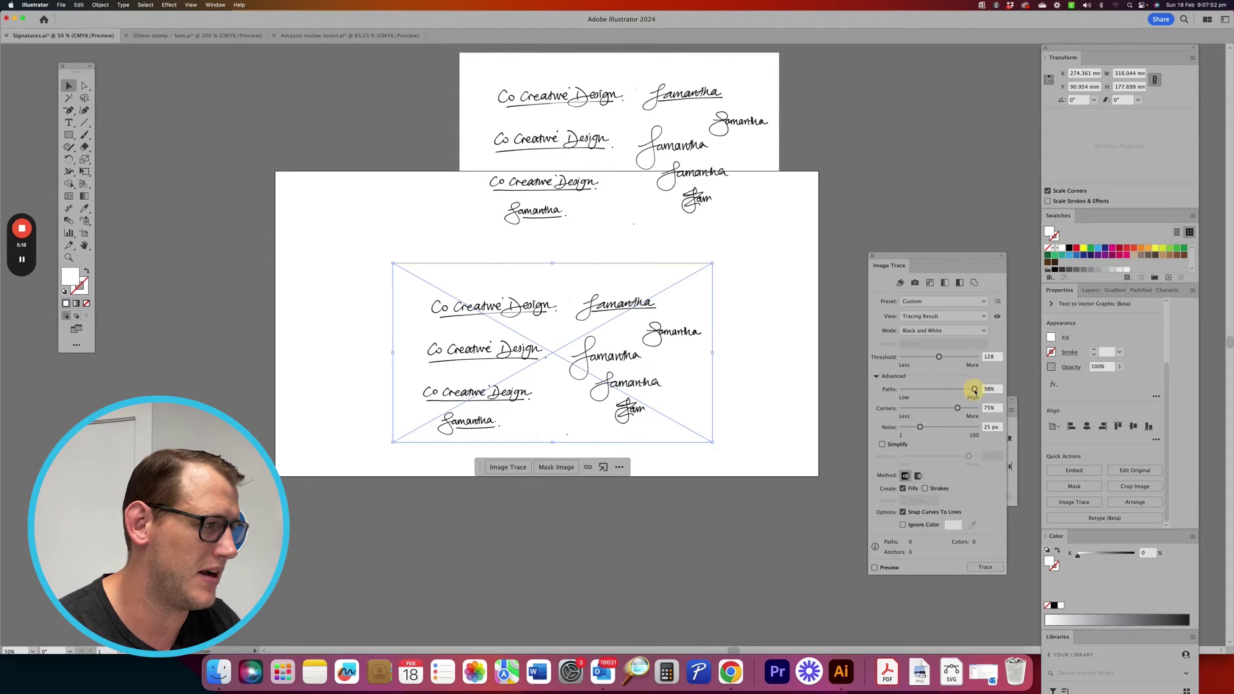
{"action": "left_click", "coordinate": [968, 409]}
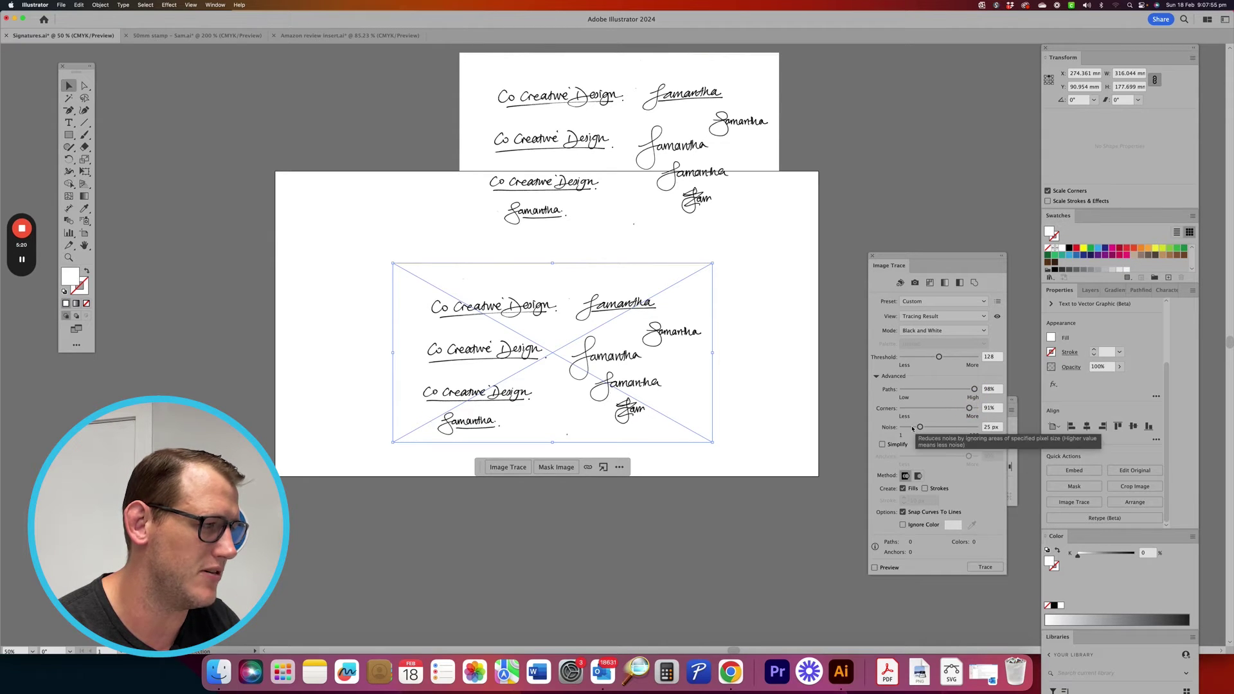
{"action": "left_click", "coordinate": [985, 567]}
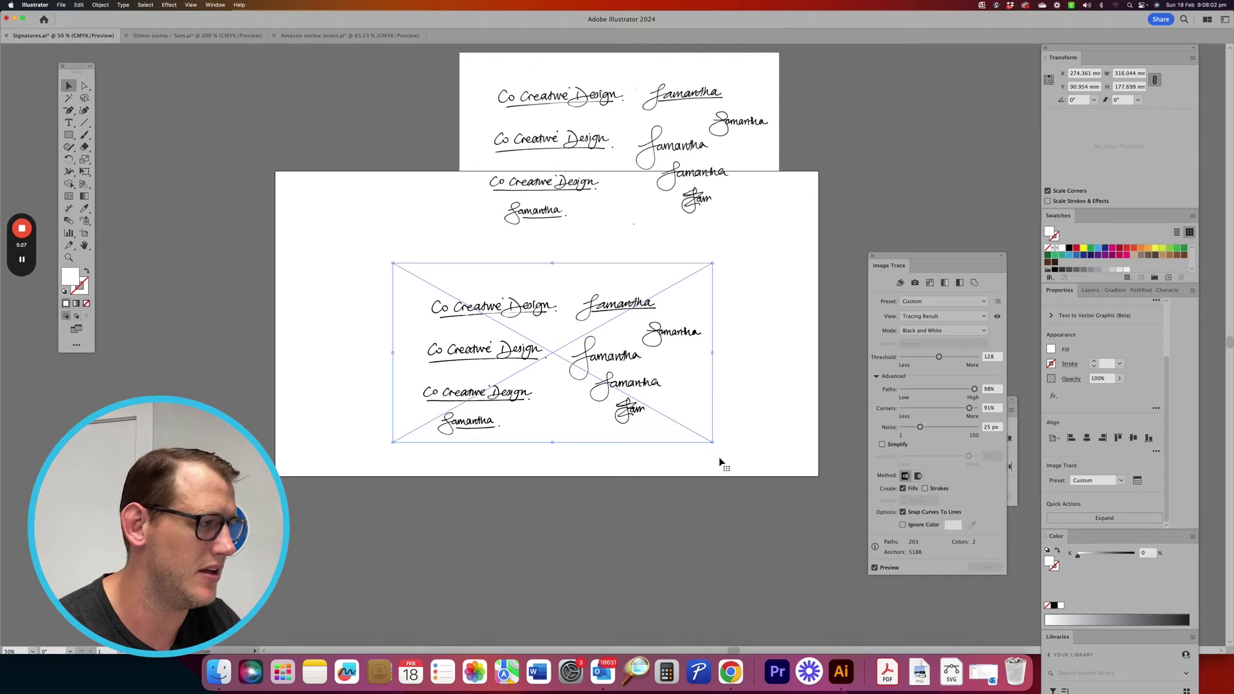
{"action": "left_click", "coordinate": [1110, 517]}
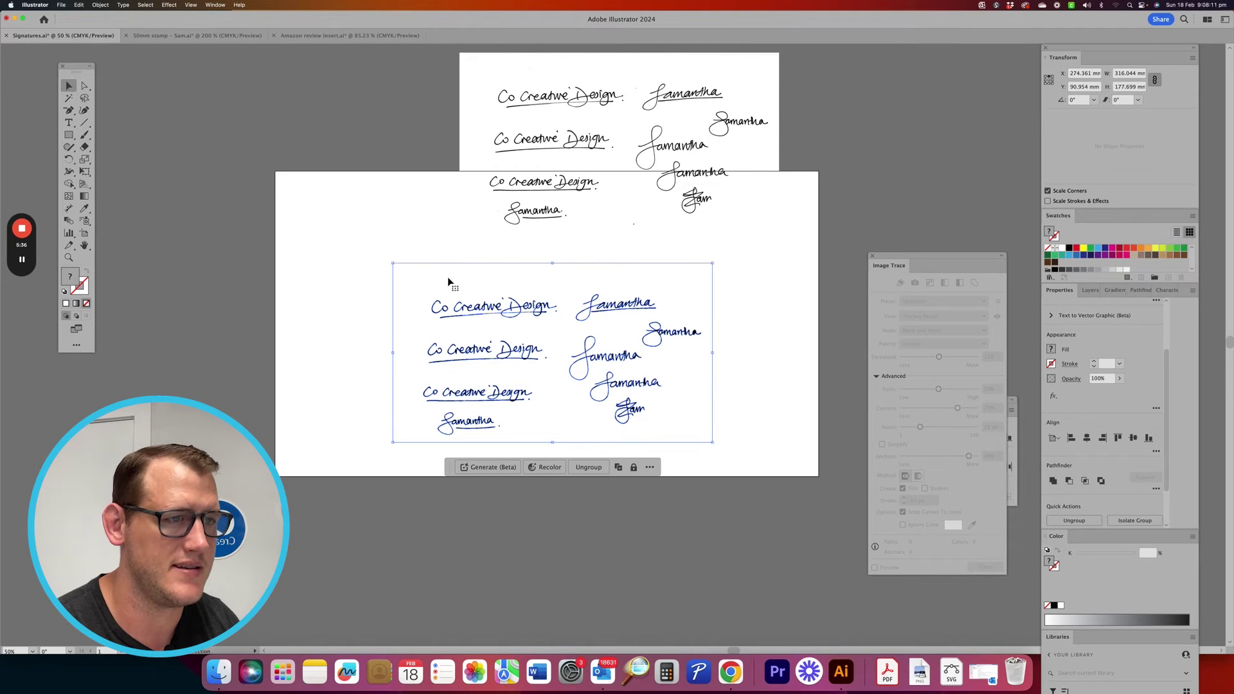
- Move the traced group down, delete its white background in isolation mode, and zoom to 100%
{"action": "mouse_move", "coordinate": [450, 292]}
{"action": "left_mouse_down"}
{"action": "mouse_move", "coordinate": [444, 350]}
{"action": "mouse_move", "coordinate": [471, 433]}
{"action": "left_mouse_up"}
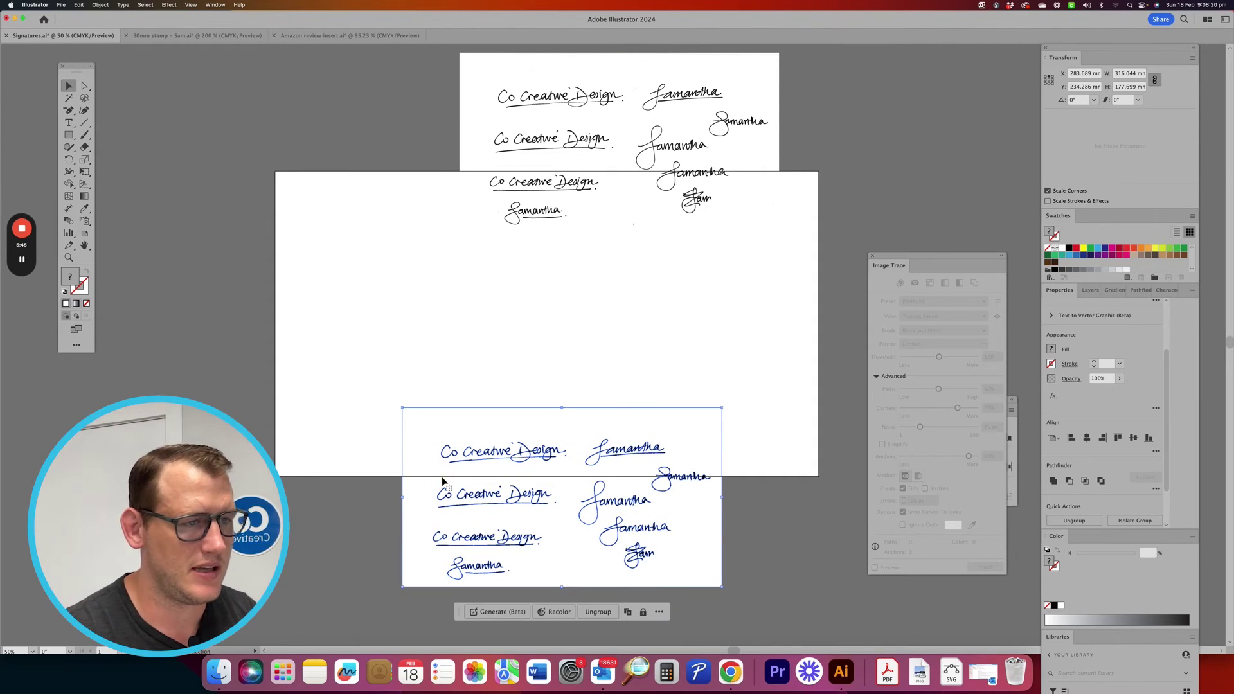
{"action": "double_click", "coordinate": [442, 482]}
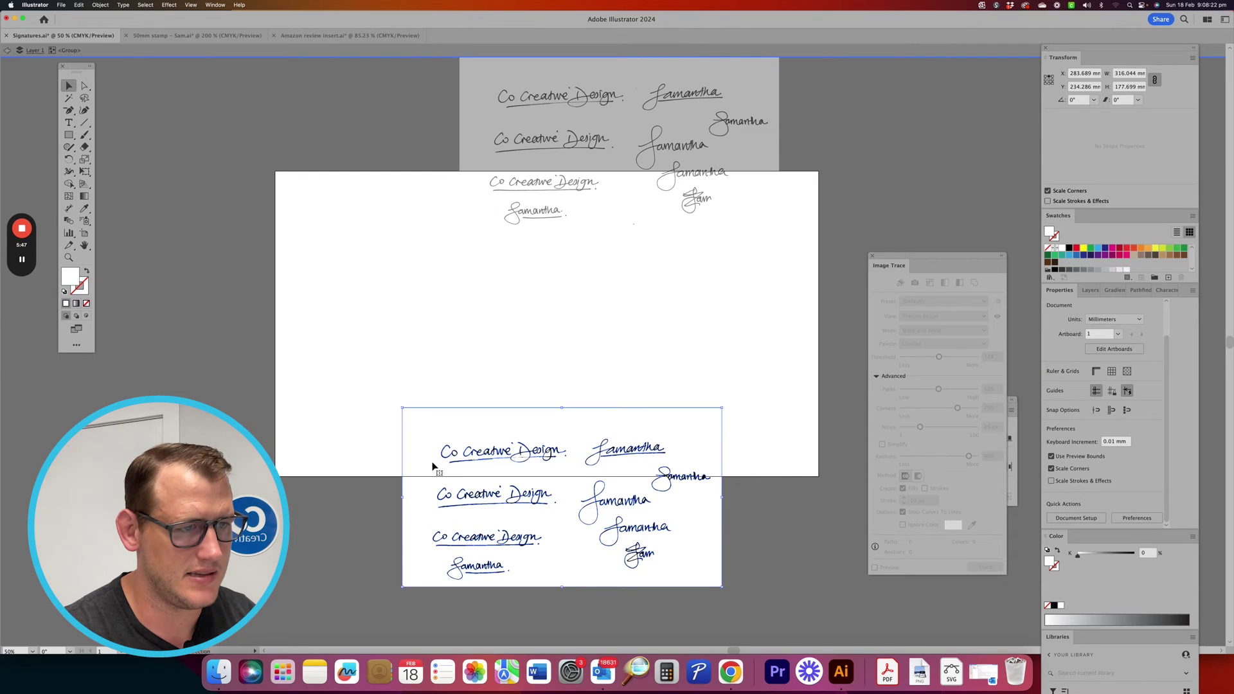
{"action": "key", "text": "Delete"}
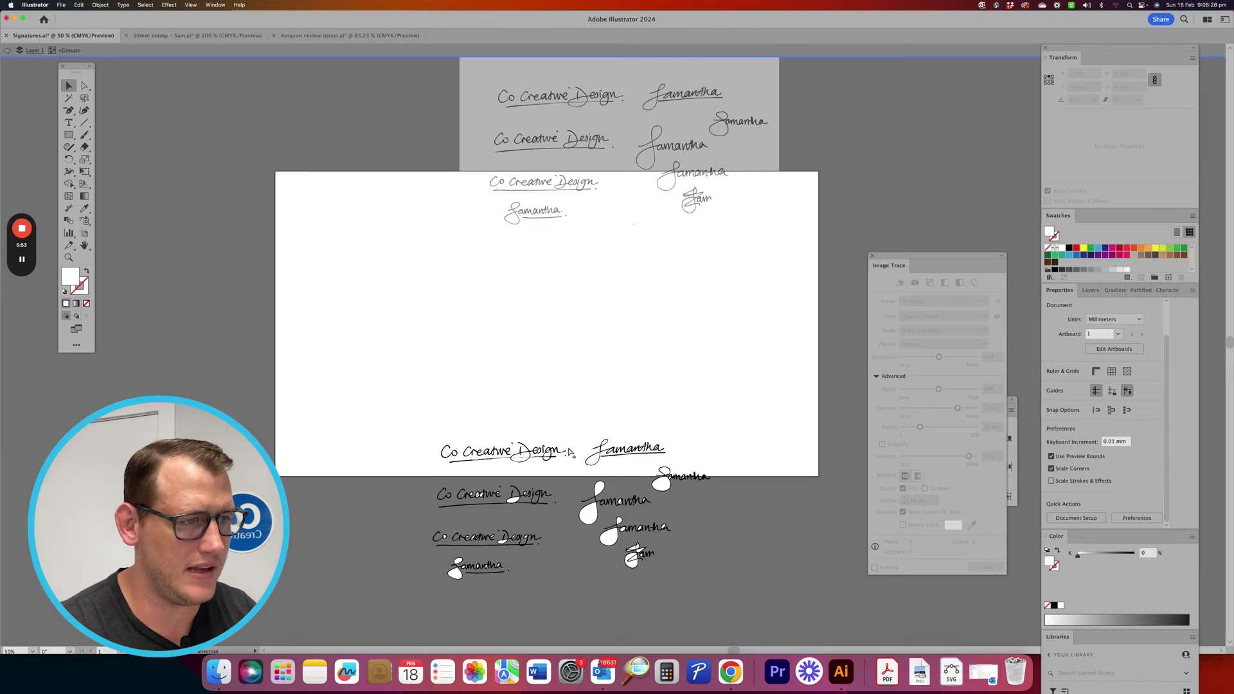
{"action": "key", "text": "super+equal"}
{"action": "key", "text": "super+equal"}
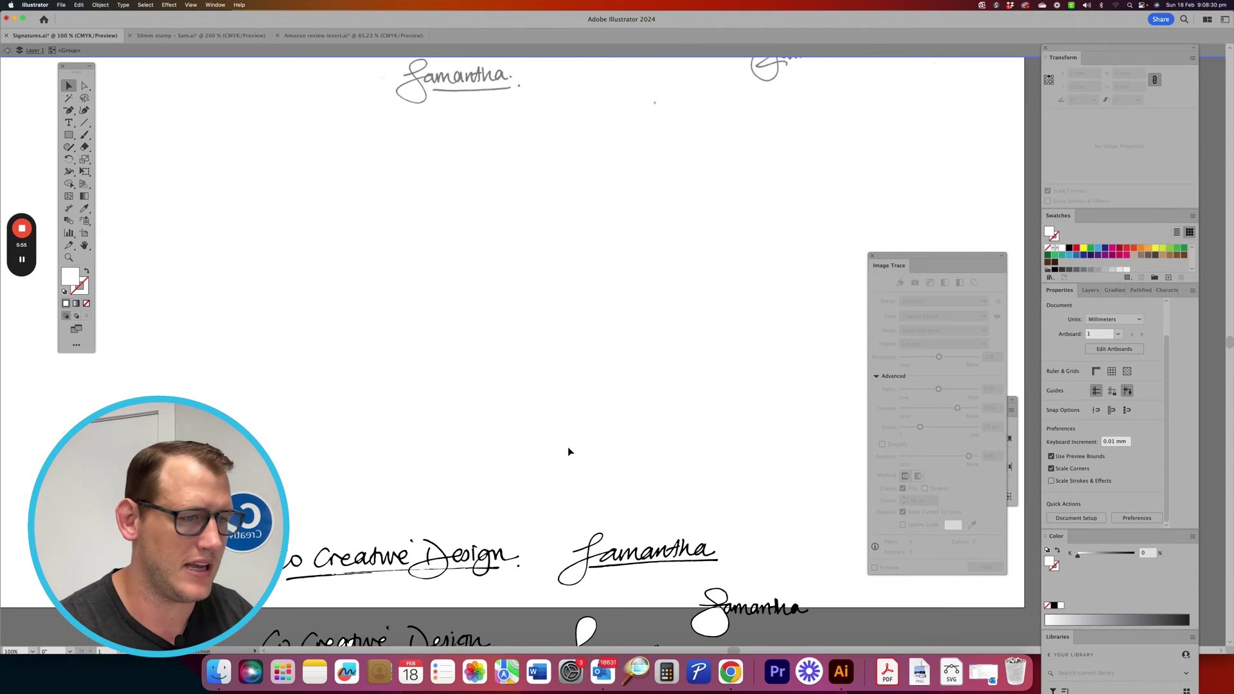
{"action": "scroll", "coordinate": [444, 469], "scroll_direction": "down", "scroll_amount": 3}
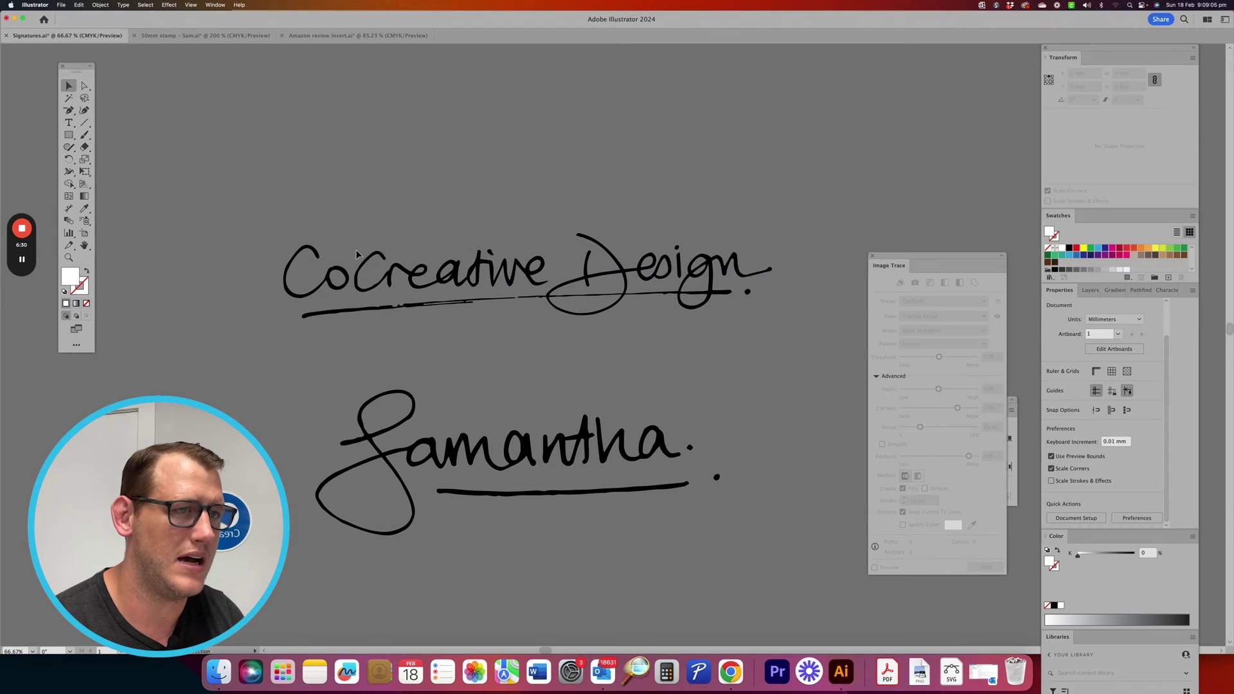
- Group the CoCreative Design signature, paste it into the review insert at about 65 mm wide, then cut it
{"action": "left_click", "coordinate": [739, 317]}
{"action": "key", "text": "super+g"}
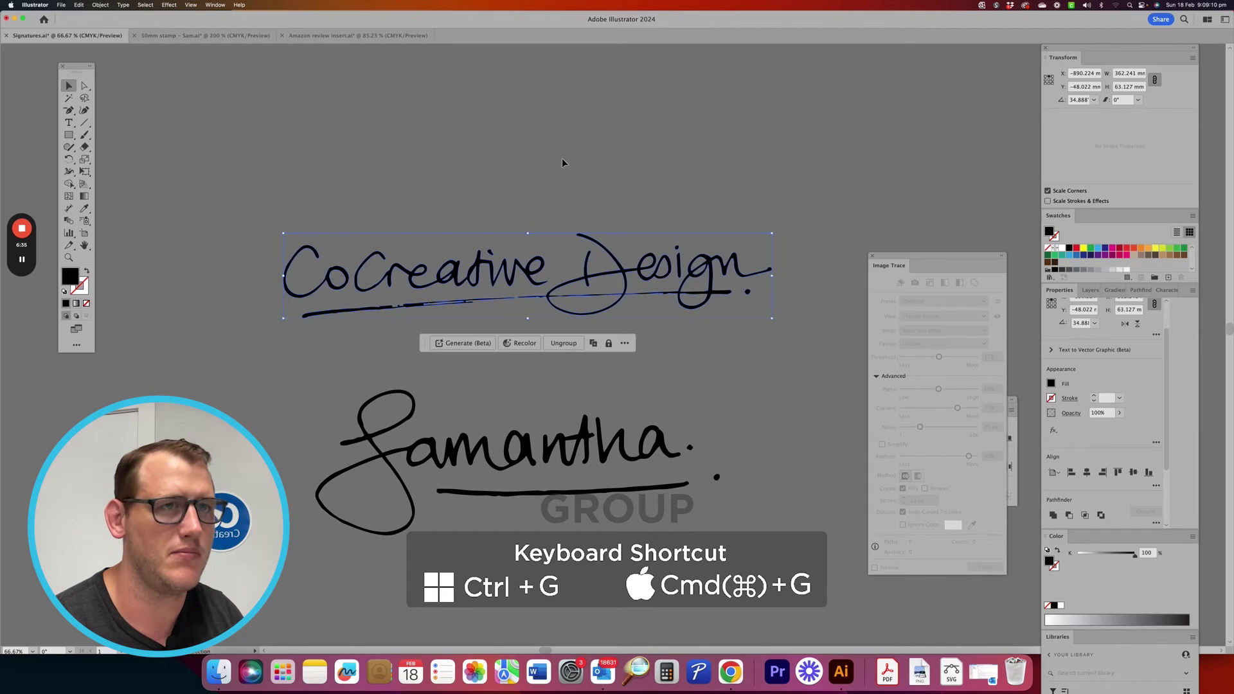
{"action": "left_click", "coordinate": [314, 36]}
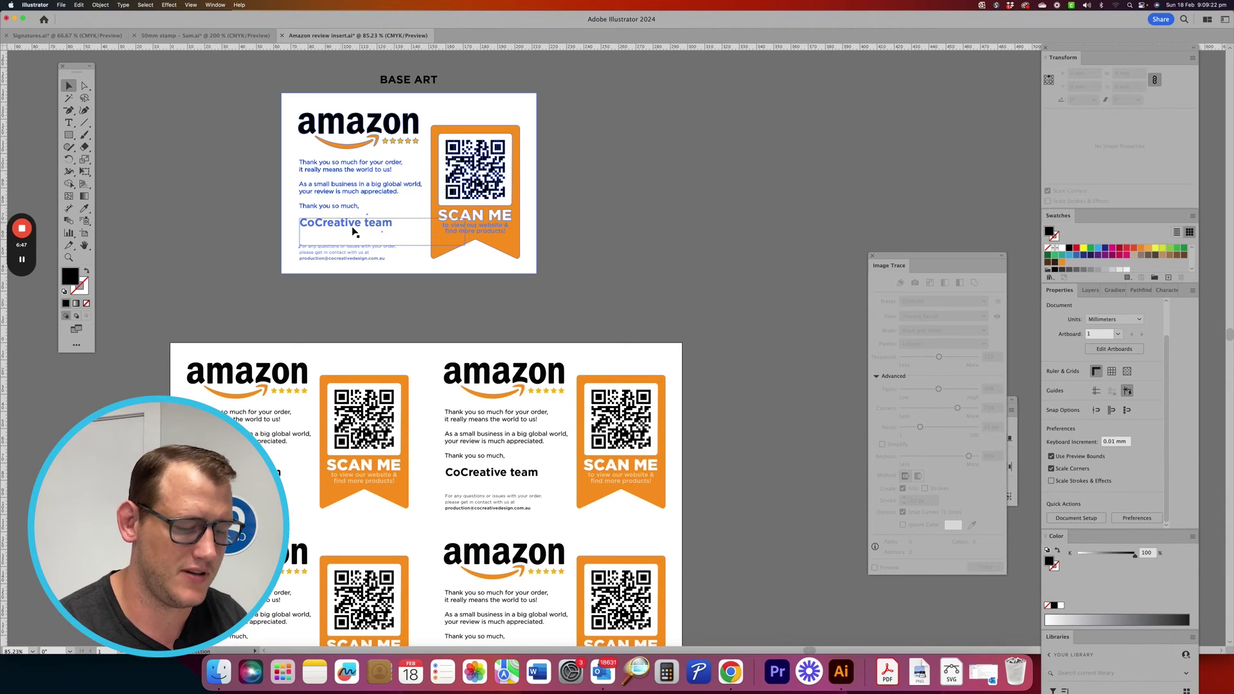
{"action": "key", "text": "super+v"}
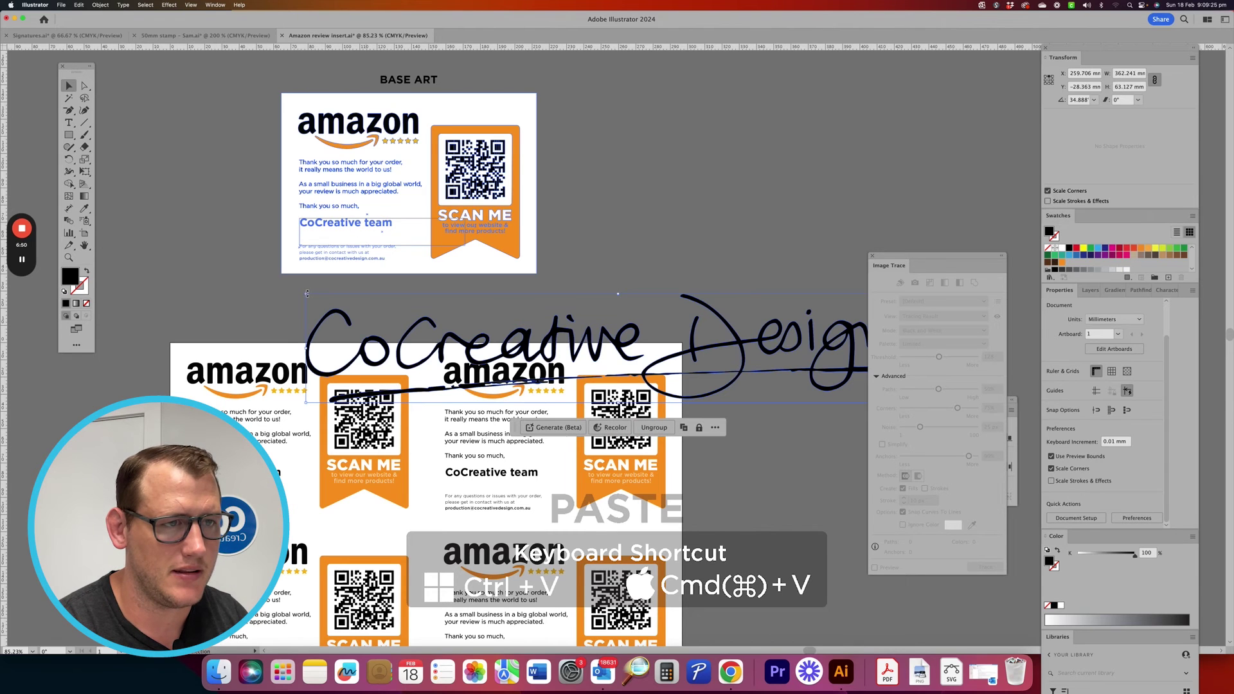
{"action": "left_click_drag", "start_coordinate": [307, 293], "coordinate": [673, 386]}
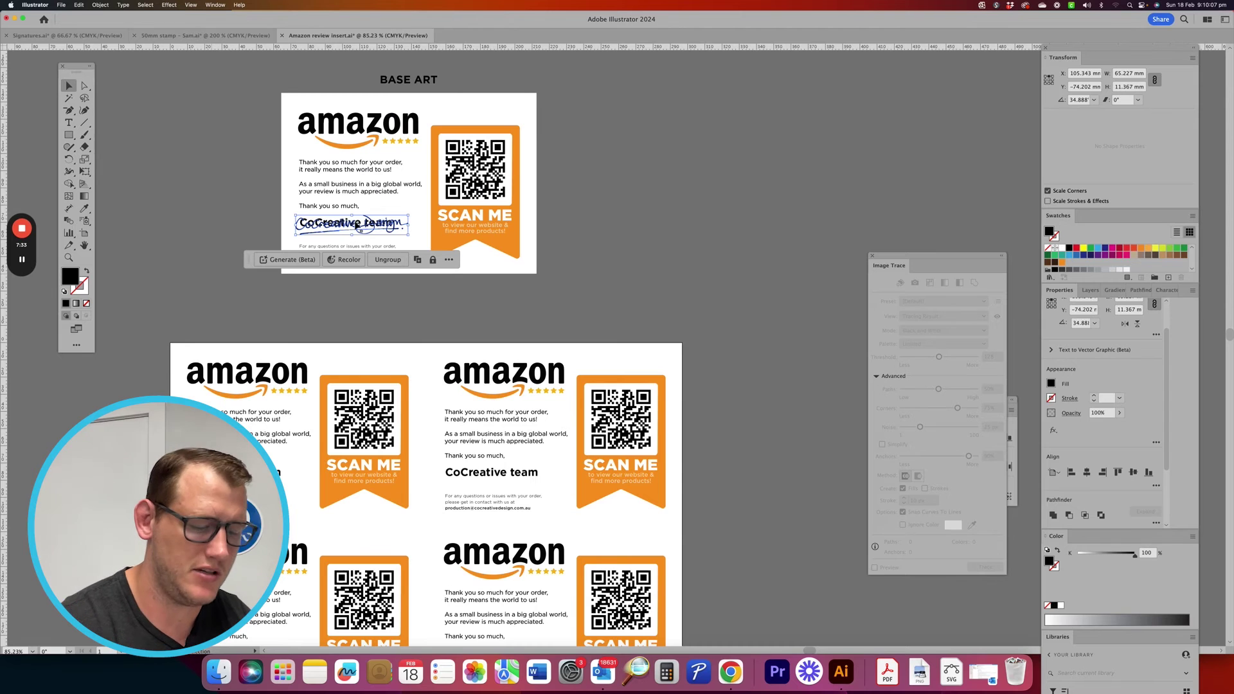
{"action": "key", "text": "super+x"}
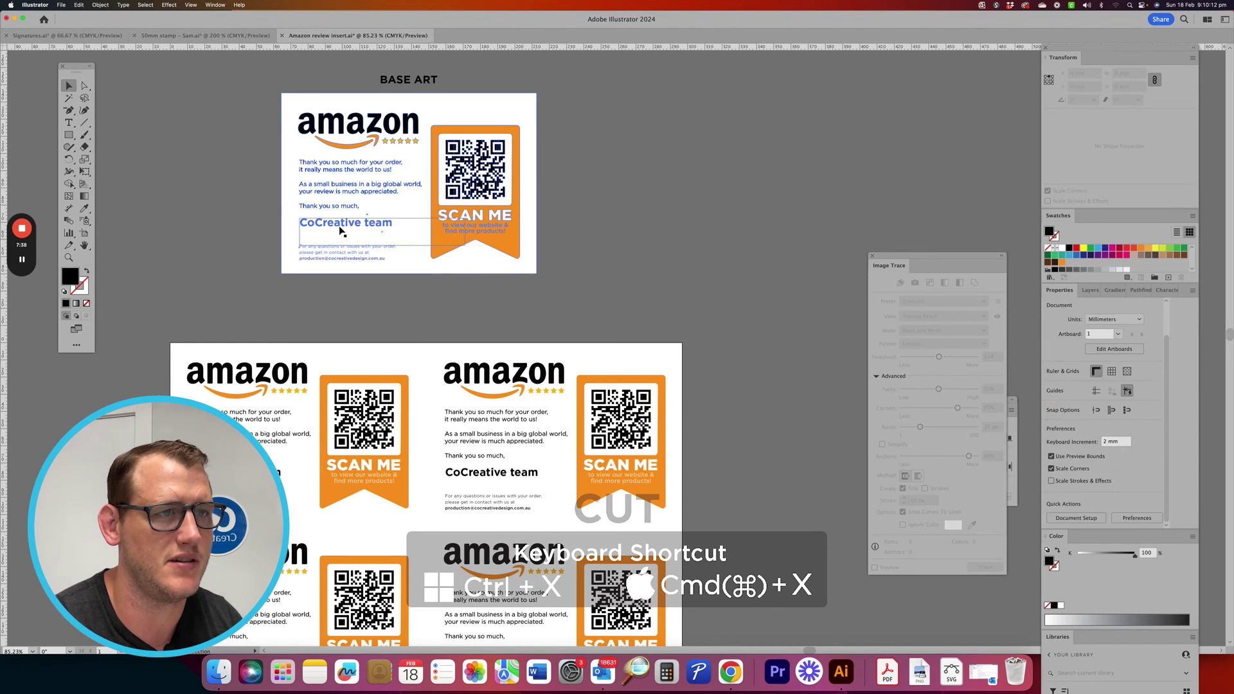
{"action": "left_click", "coordinate": [340, 230]}
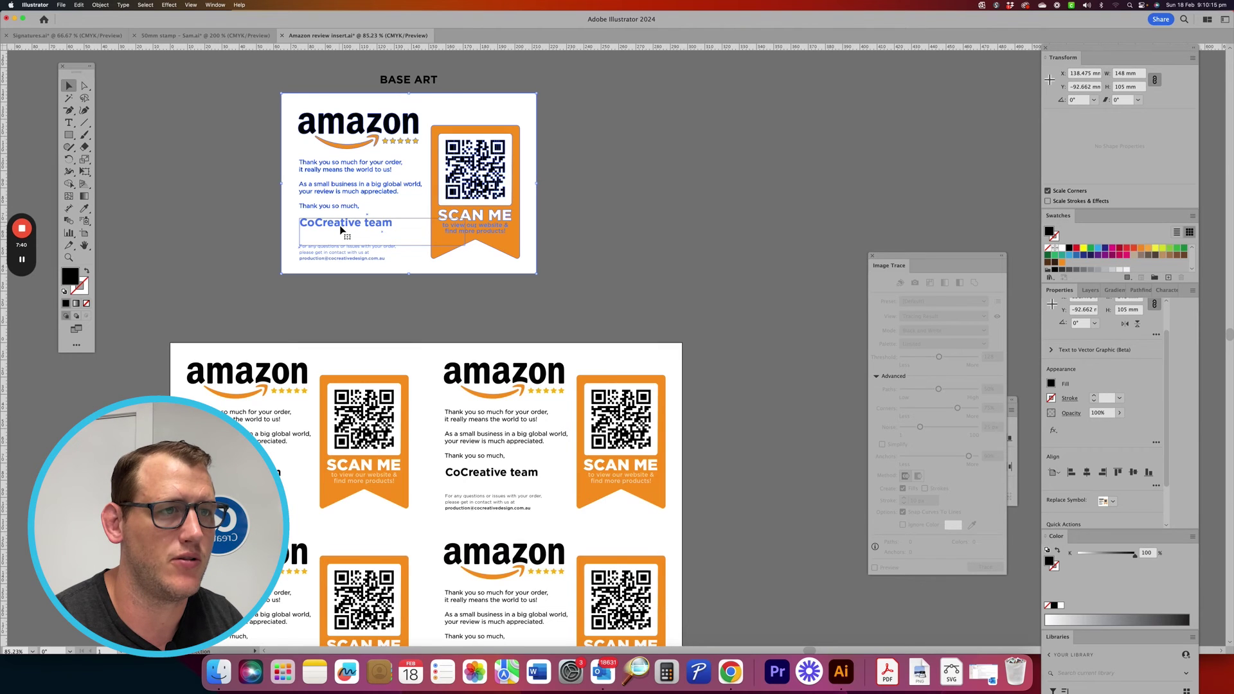
- Inside the base art symbol, replace the CoCreative team line with the signature pasted in place
{"action": "double_click", "coordinate": [341, 230]}
{"action": "left_click", "coordinate": [257, 281]}
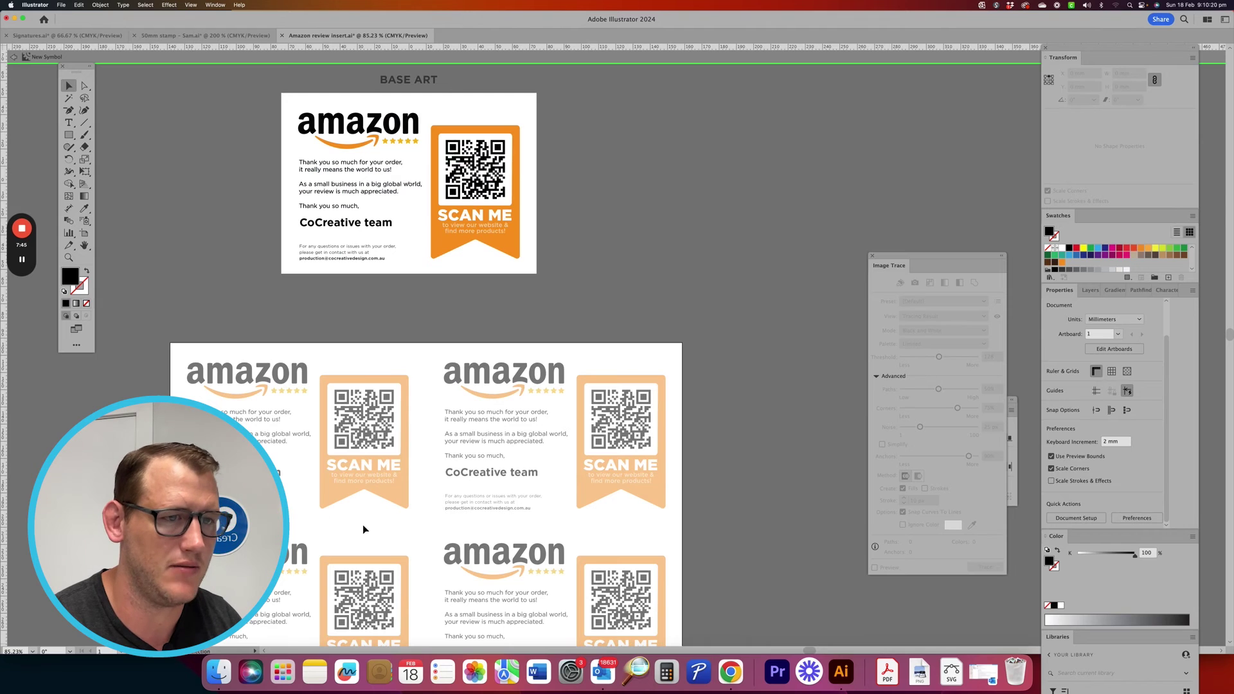
{"action": "left_click", "coordinate": [352, 228]}
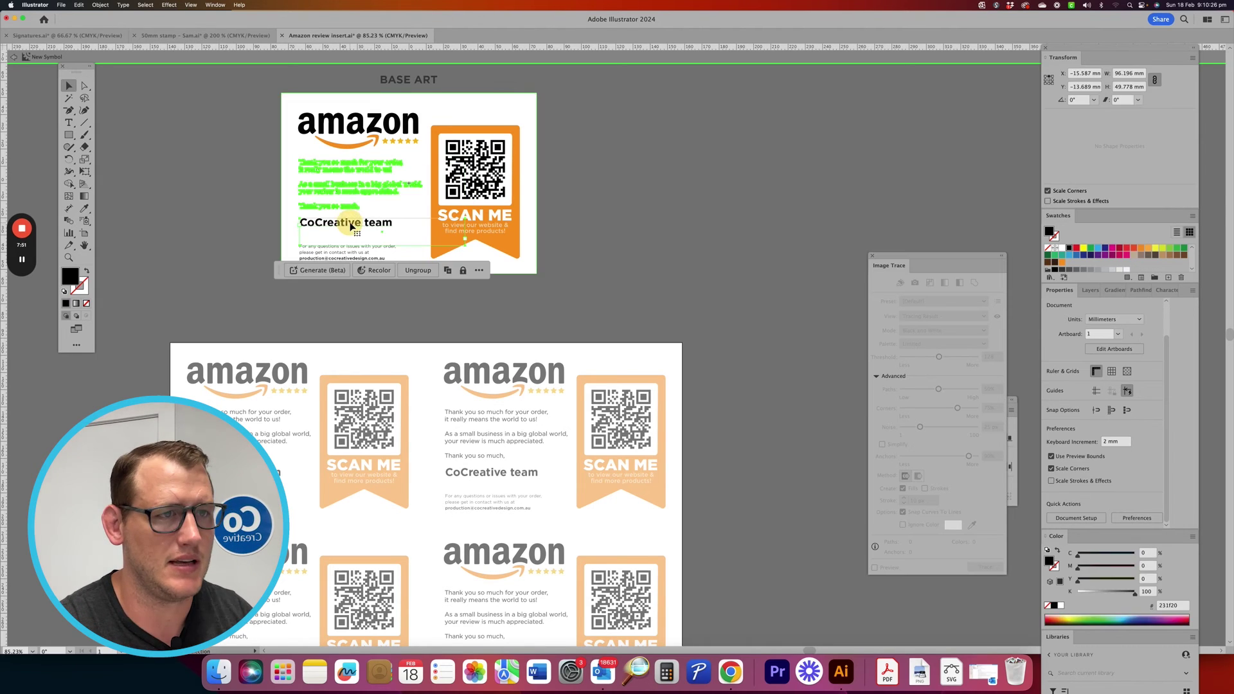
{"action": "double_click", "coordinate": [352, 227]}
{"action": "left_click", "coordinate": [352, 226]}
{"action": "key", "text": "Delete"}
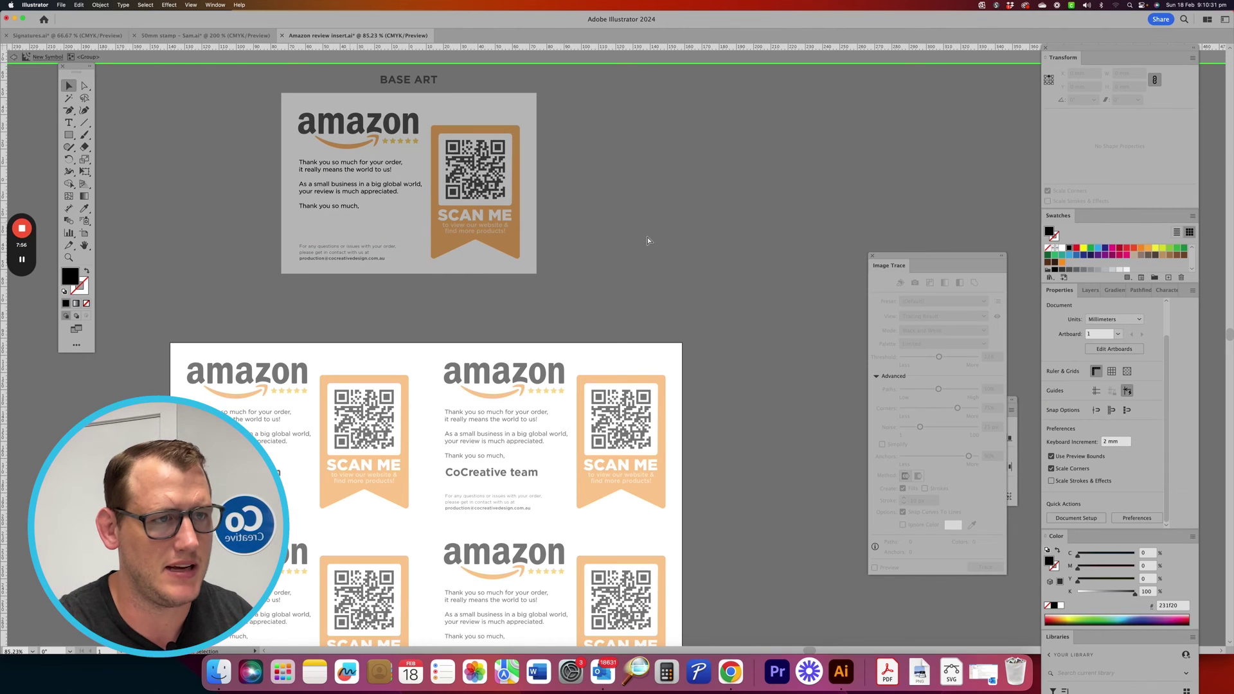
{"action": "key", "text": "super+f"}
{"action": "double_click", "coordinate": [630, 241]}
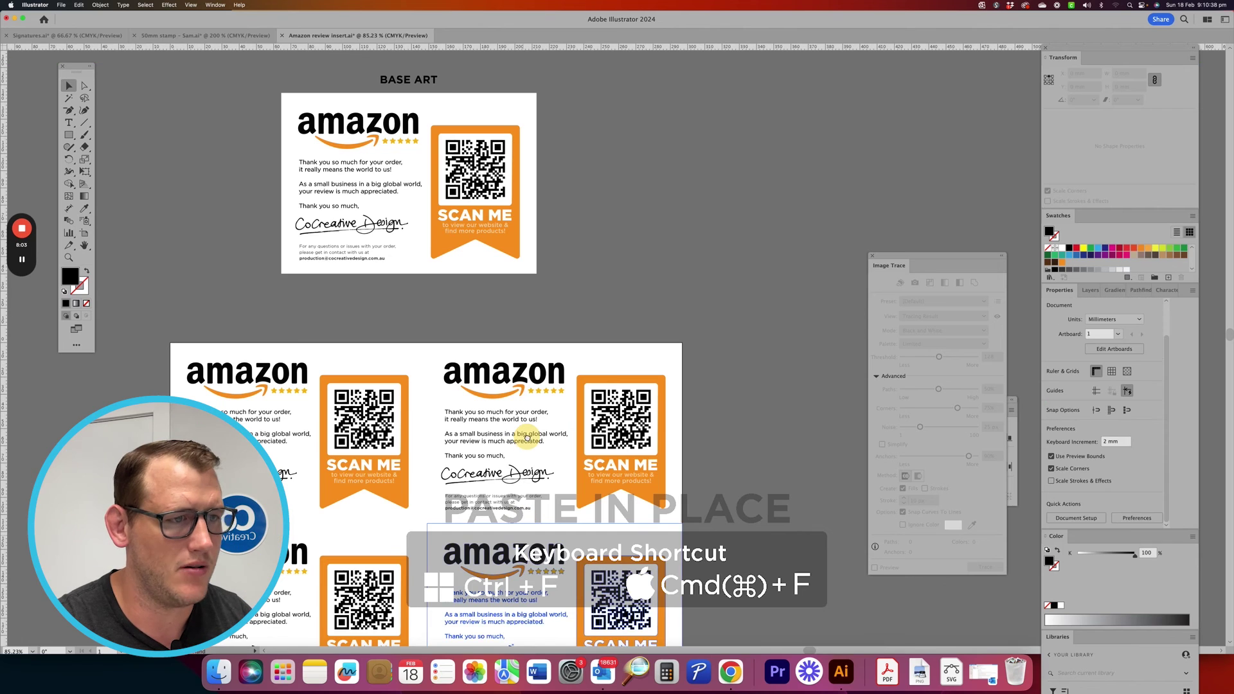
- Check that the top-left card now shows the CoCreative Design signature
{"action": "scroll", "coordinate": [527, 431], "scroll_direction": "down", "scroll_amount": 3}
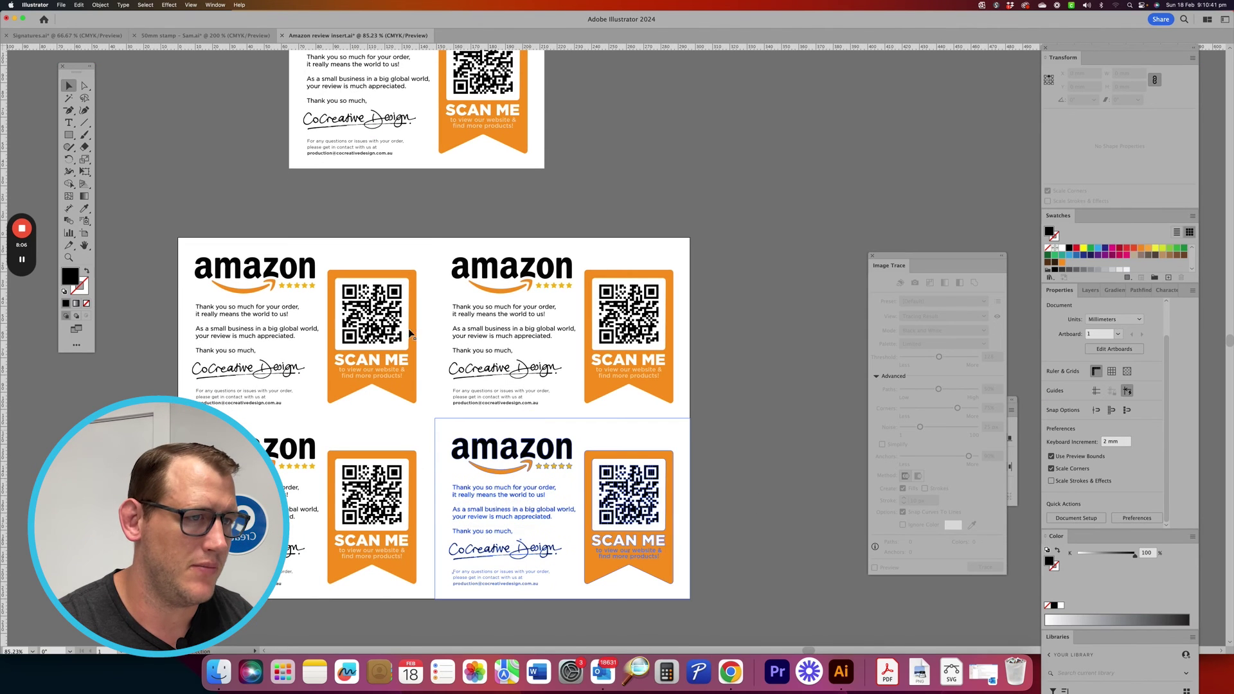
{"action": "left_click", "coordinate": [364, 334]}
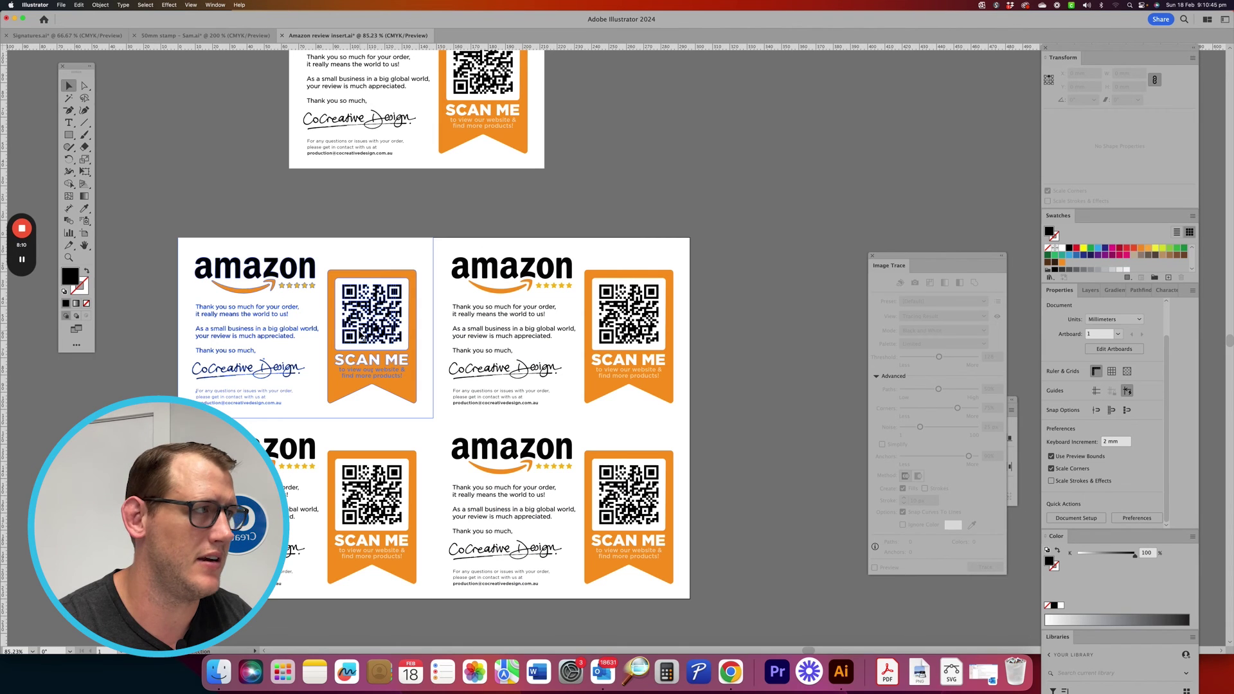
{"action": "left_click", "coordinate": [837, 205]}
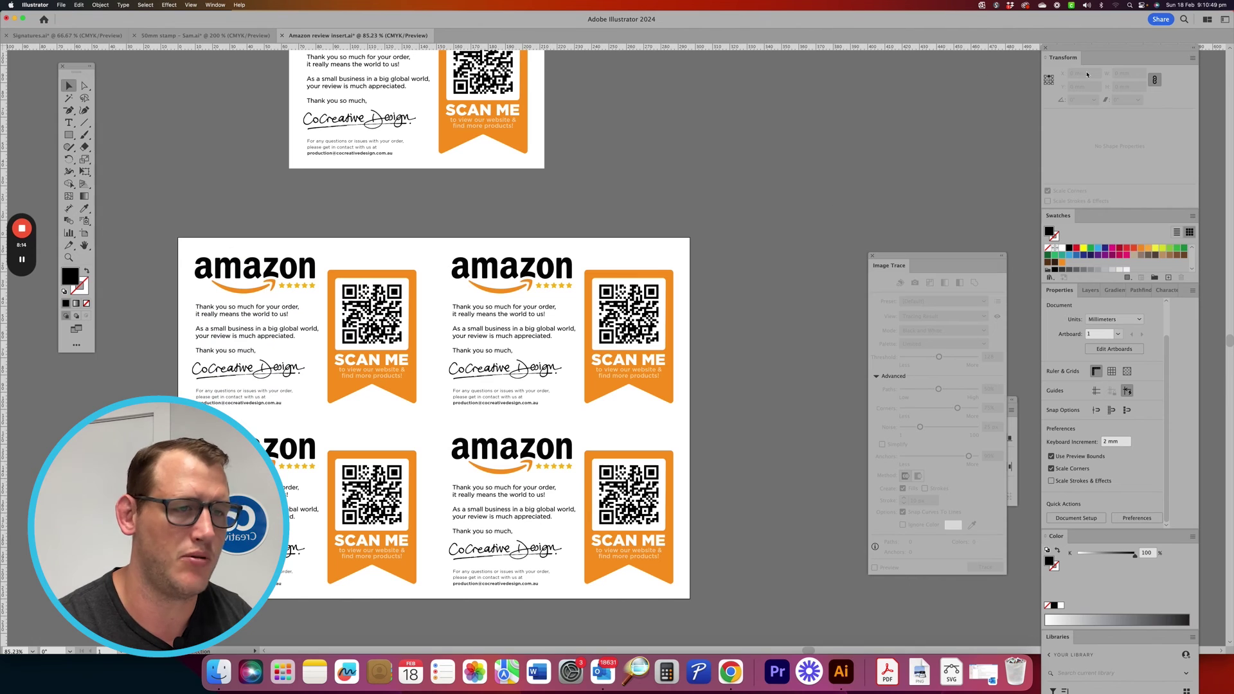
{"action": "left_click", "coordinate": [479, 76]}
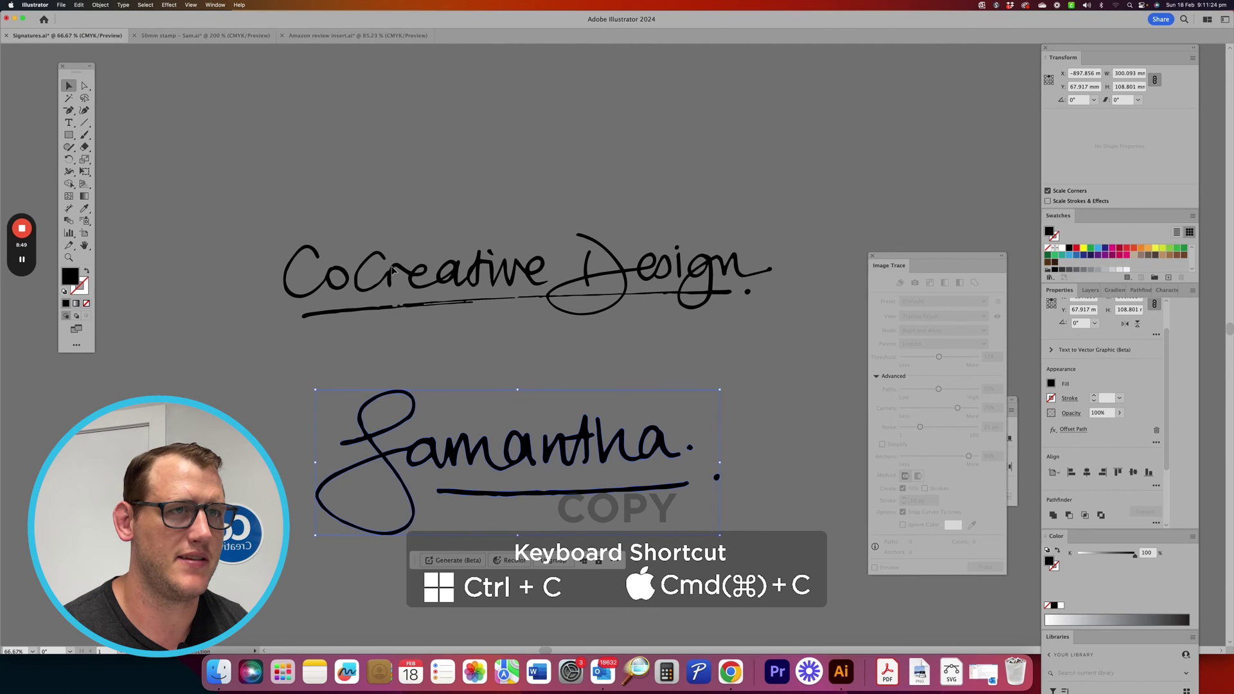
- Paste the Samantha signature in place on the 50mm stamp - Sam.ai document and deselect it
{"action": "key", "text": "ctrl+Tab"}
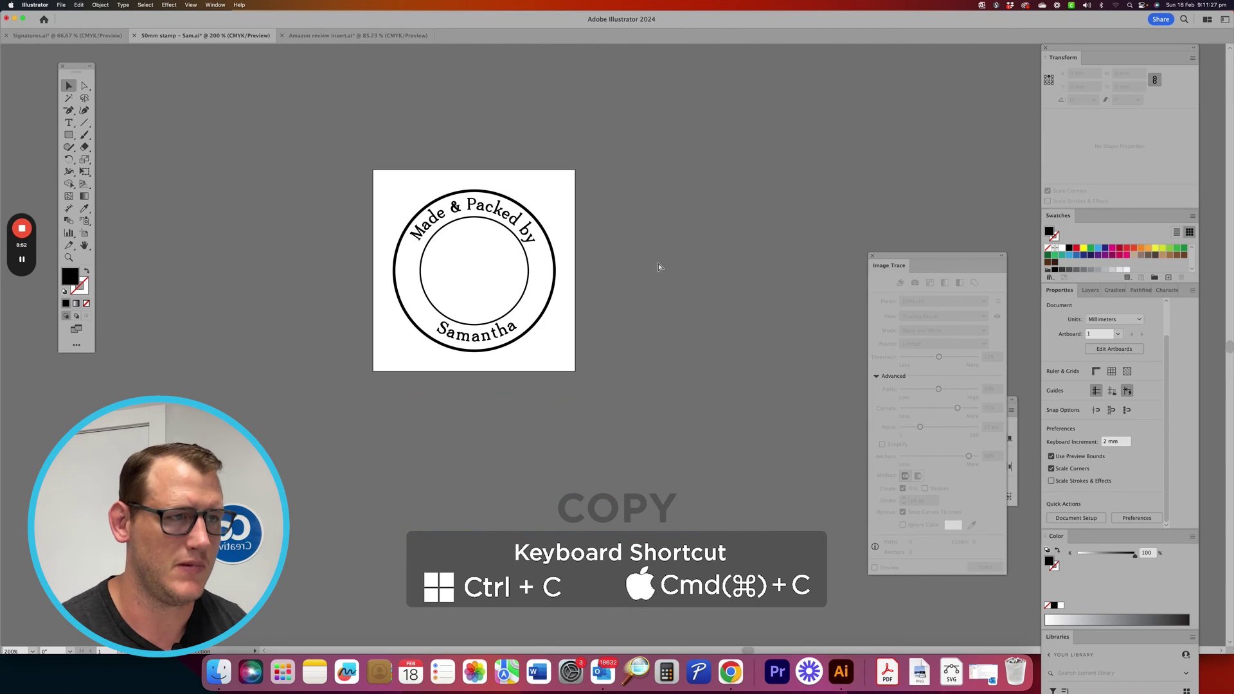
{"action": "key", "text": "super+f"}
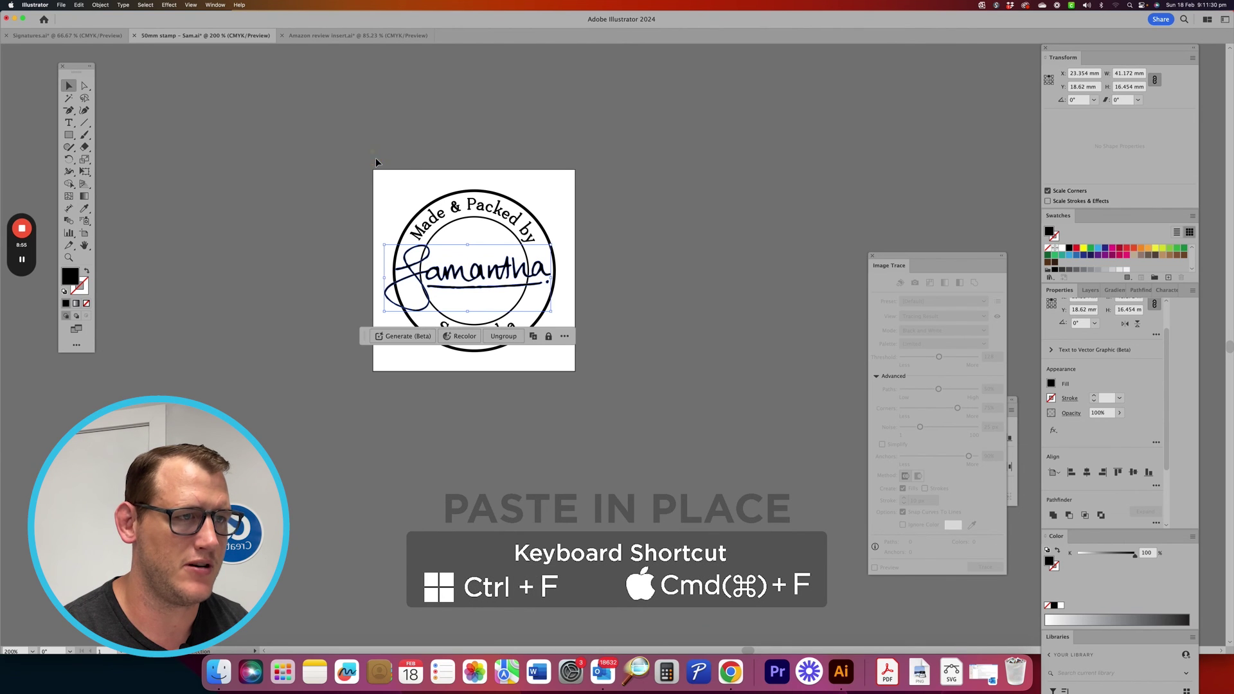
{"action": "left_click", "coordinate": [592, 280]}
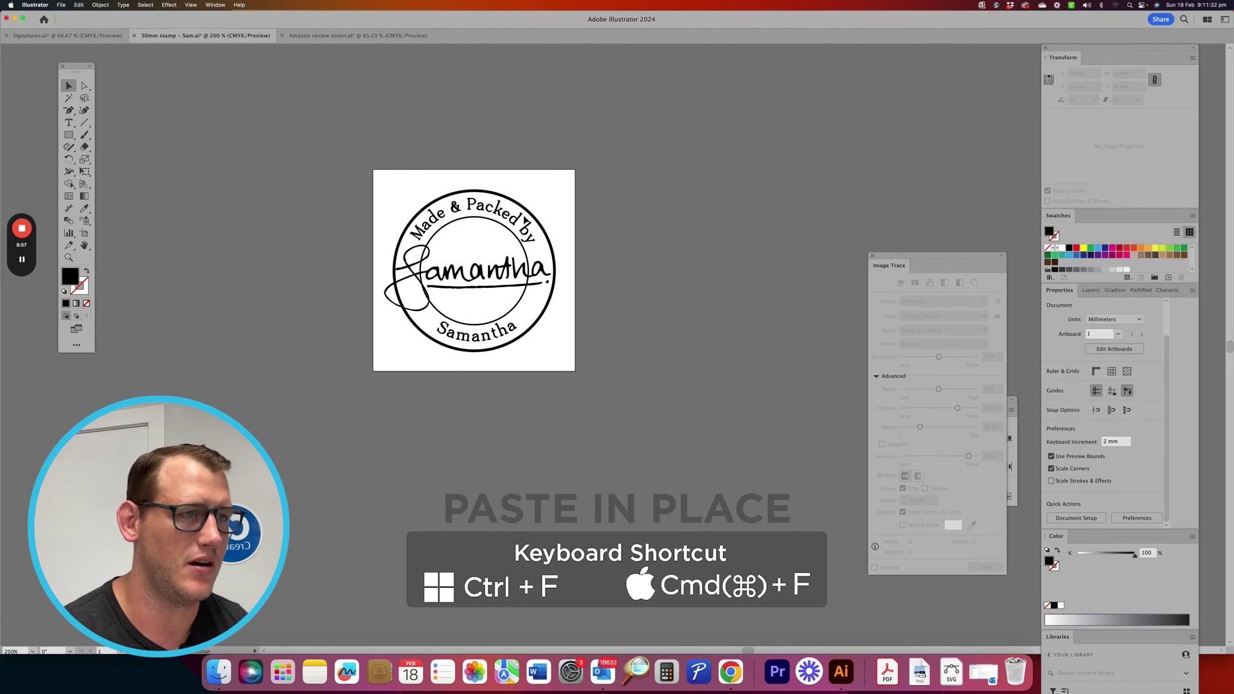